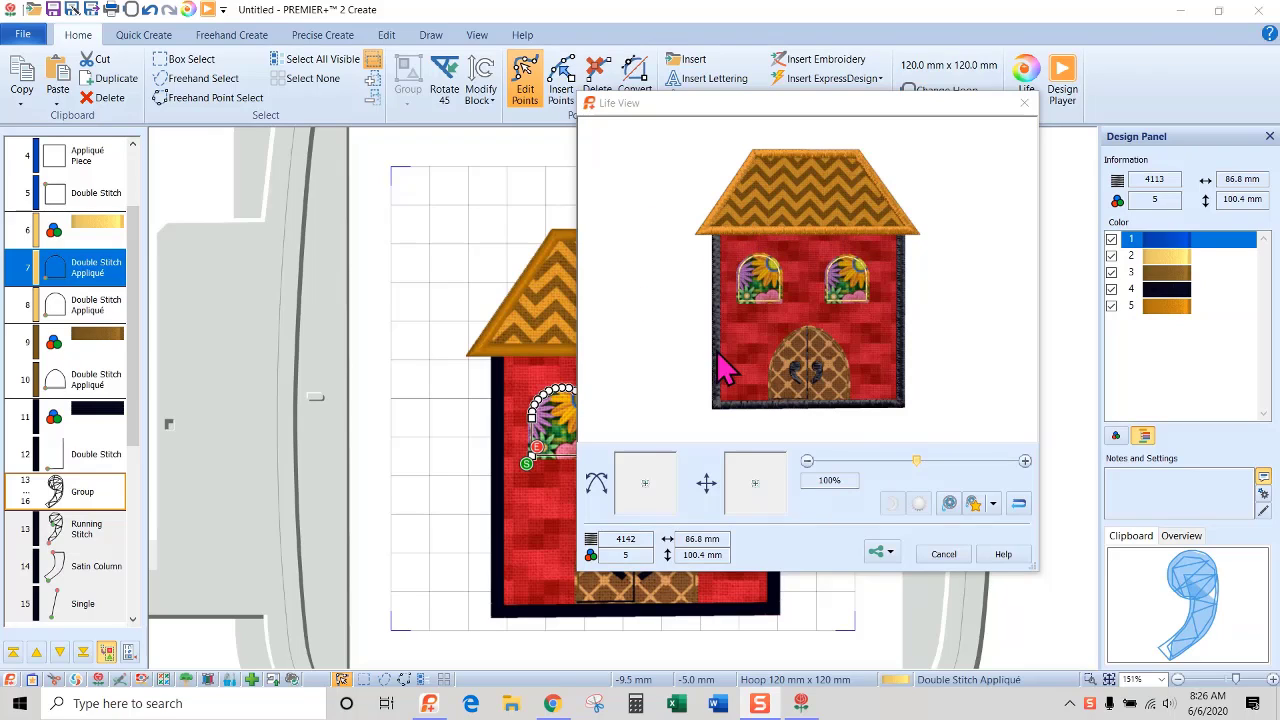
Step: Close the Life View preview and start a new design in a new window with no picture and no background, keeping the 120 x 120 mm hoop
{"action": "left_click", "coordinate": [940, 556]}
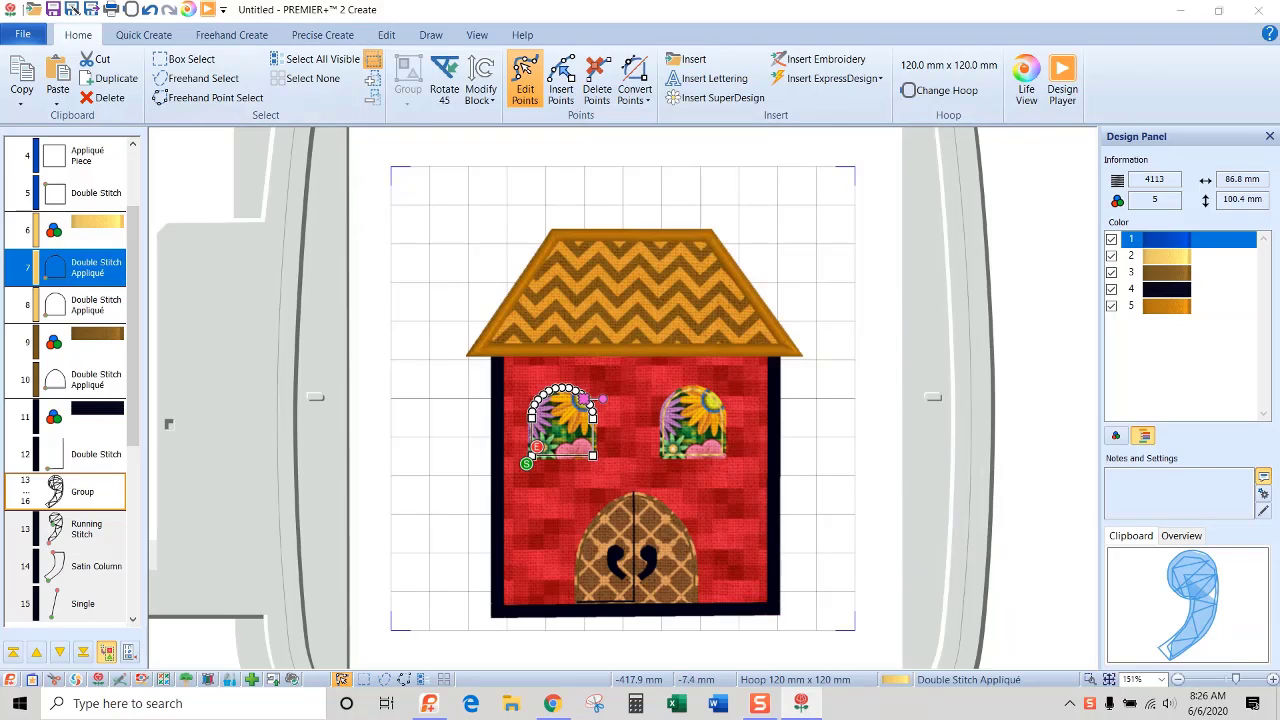
{"action": "left_click", "coordinate": [22, 36]}
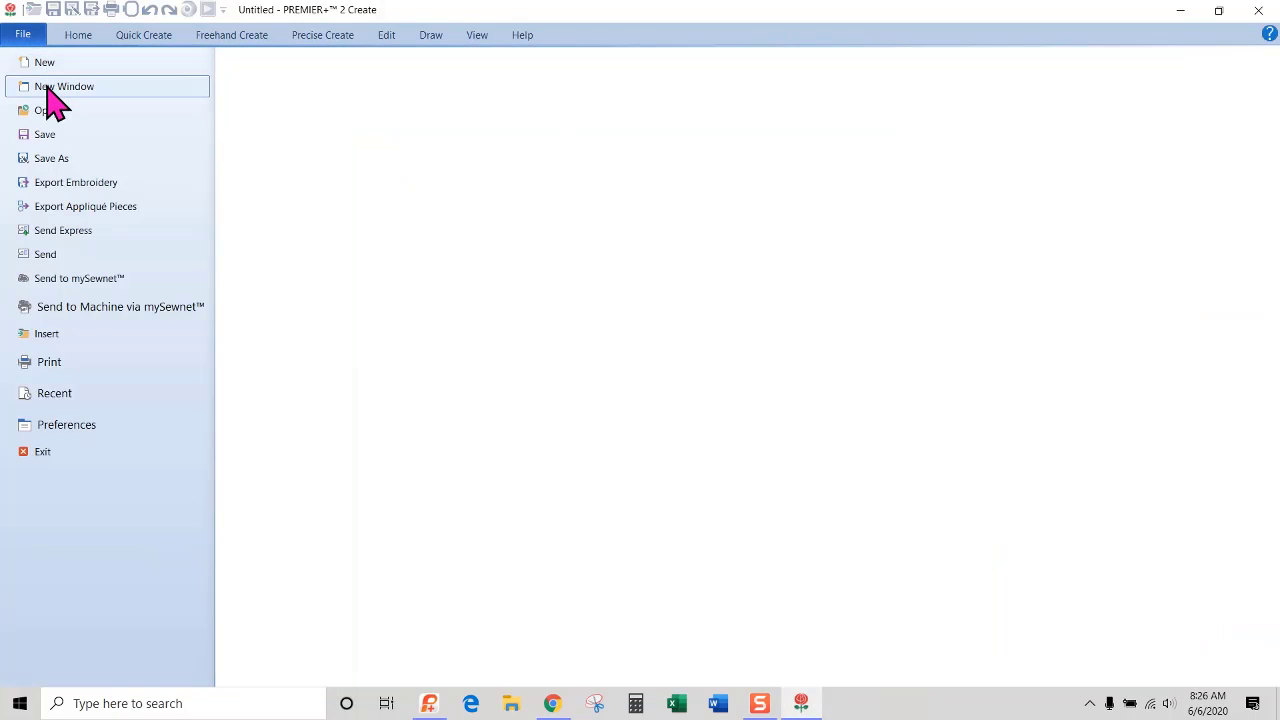
{"action": "left_click", "coordinate": [48, 90]}
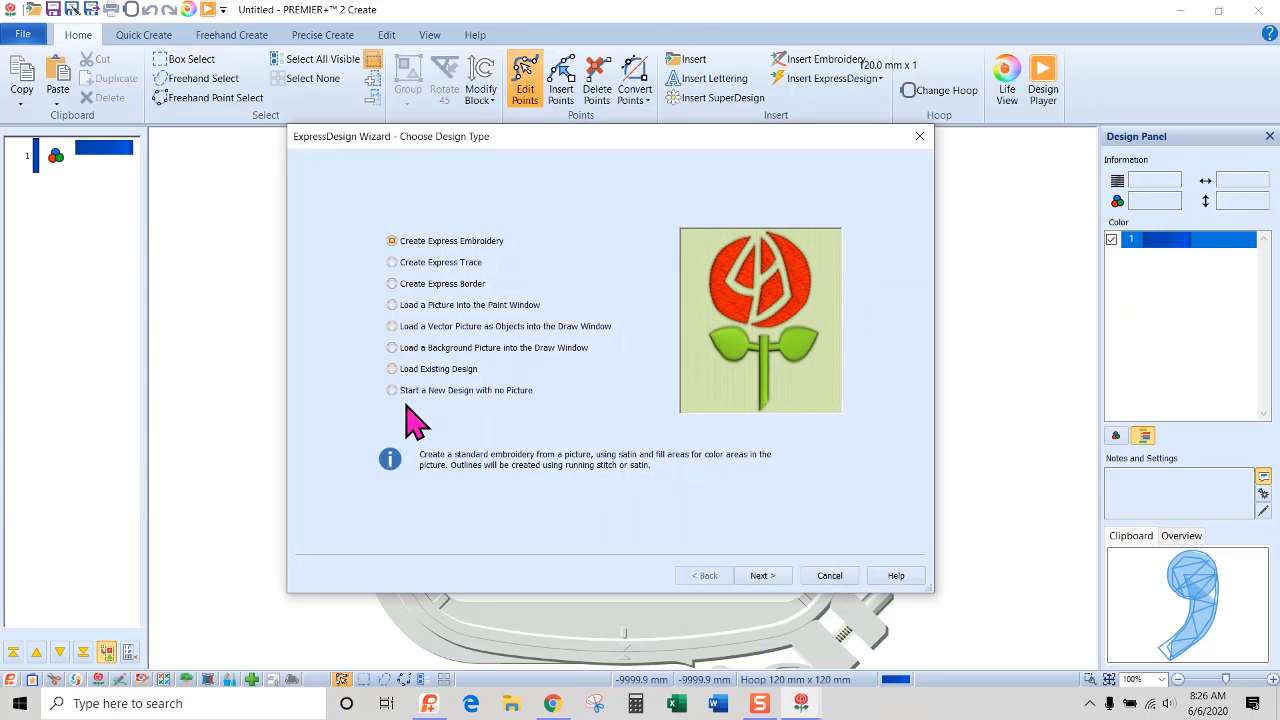
{"action": "left_click", "coordinate": [422, 392]}
{"action": "left_click", "coordinate": [762, 579]}
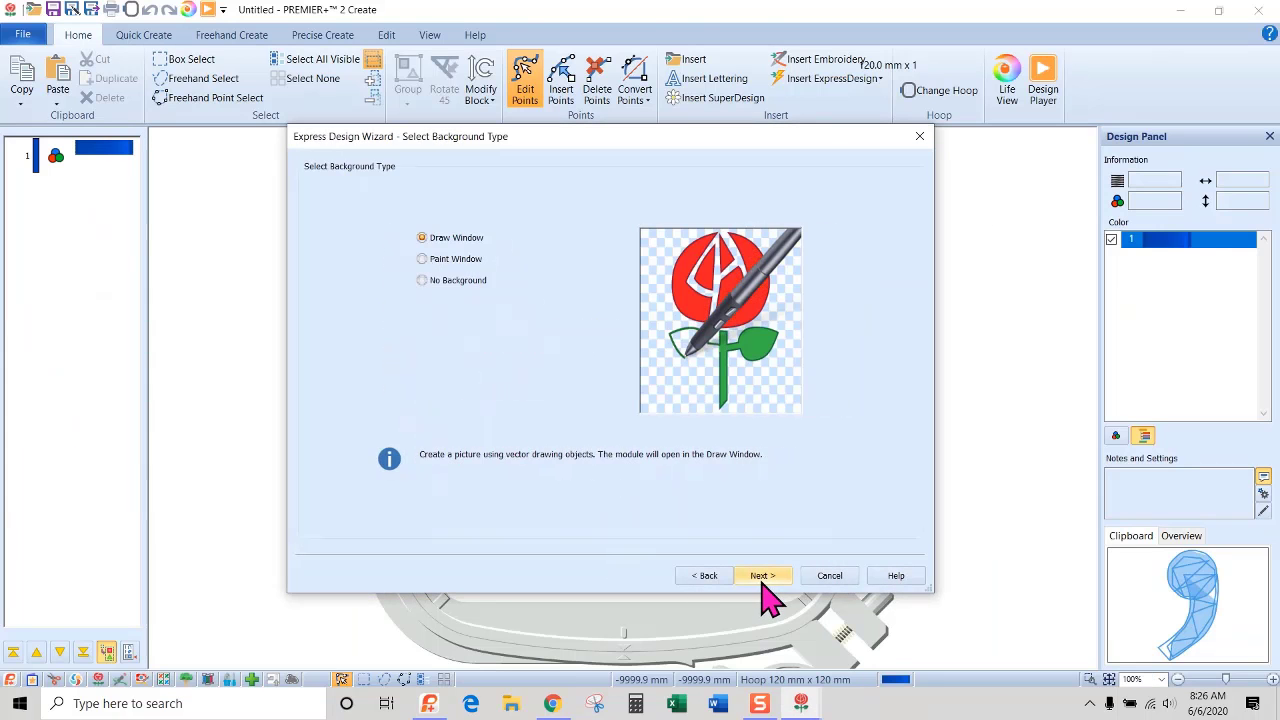
{"action": "left_click", "coordinate": [450, 281]}
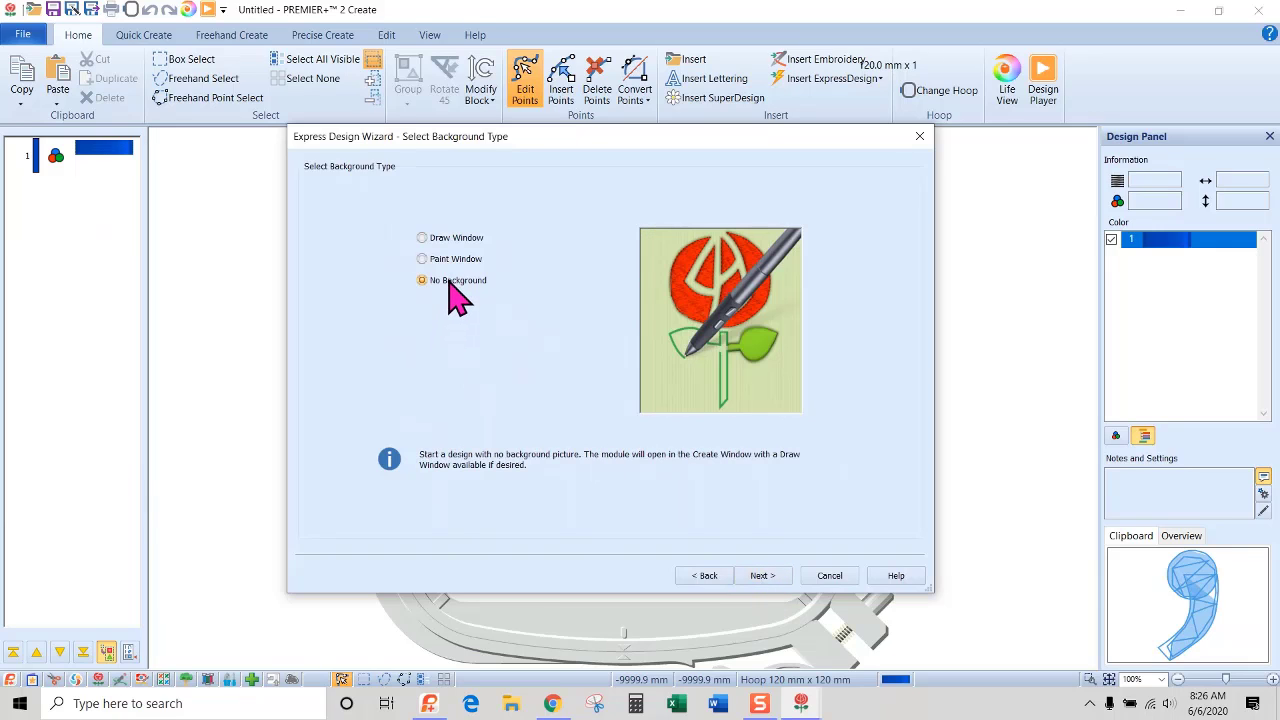
{"action": "left_click", "coordinate": [764, 577]}
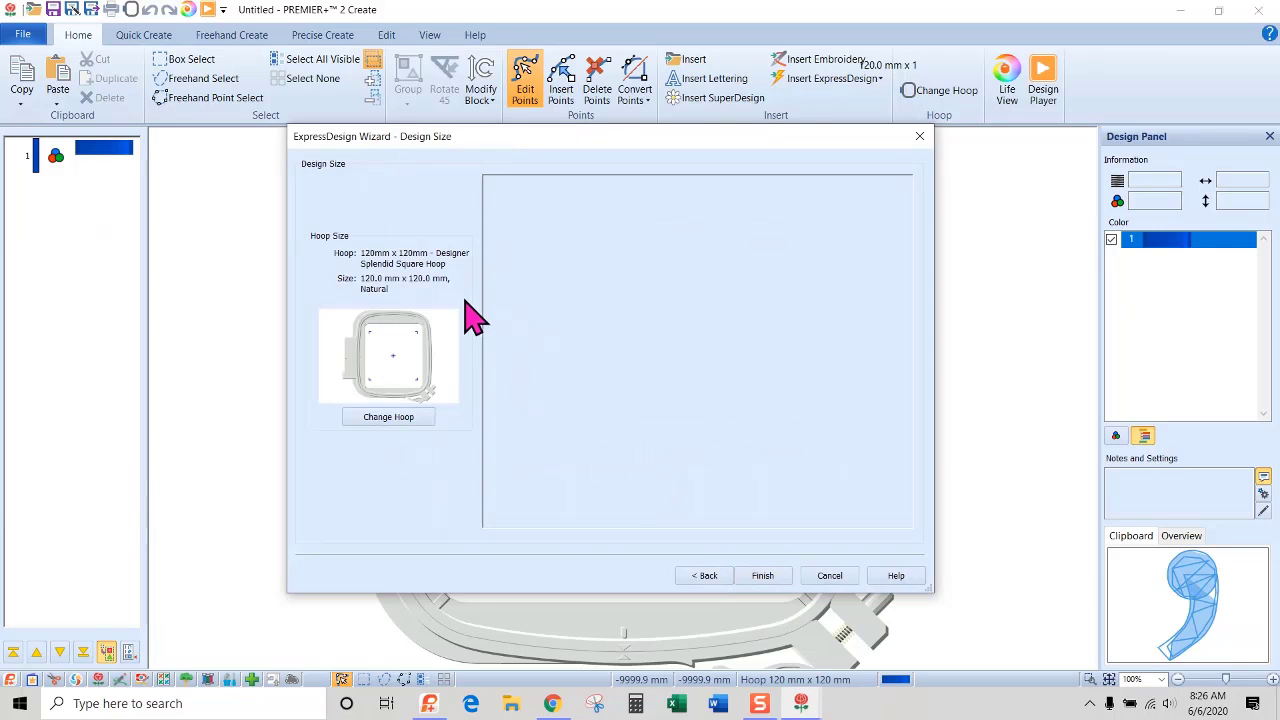
{"action": "left_click", "coordinate": [764, 577]}
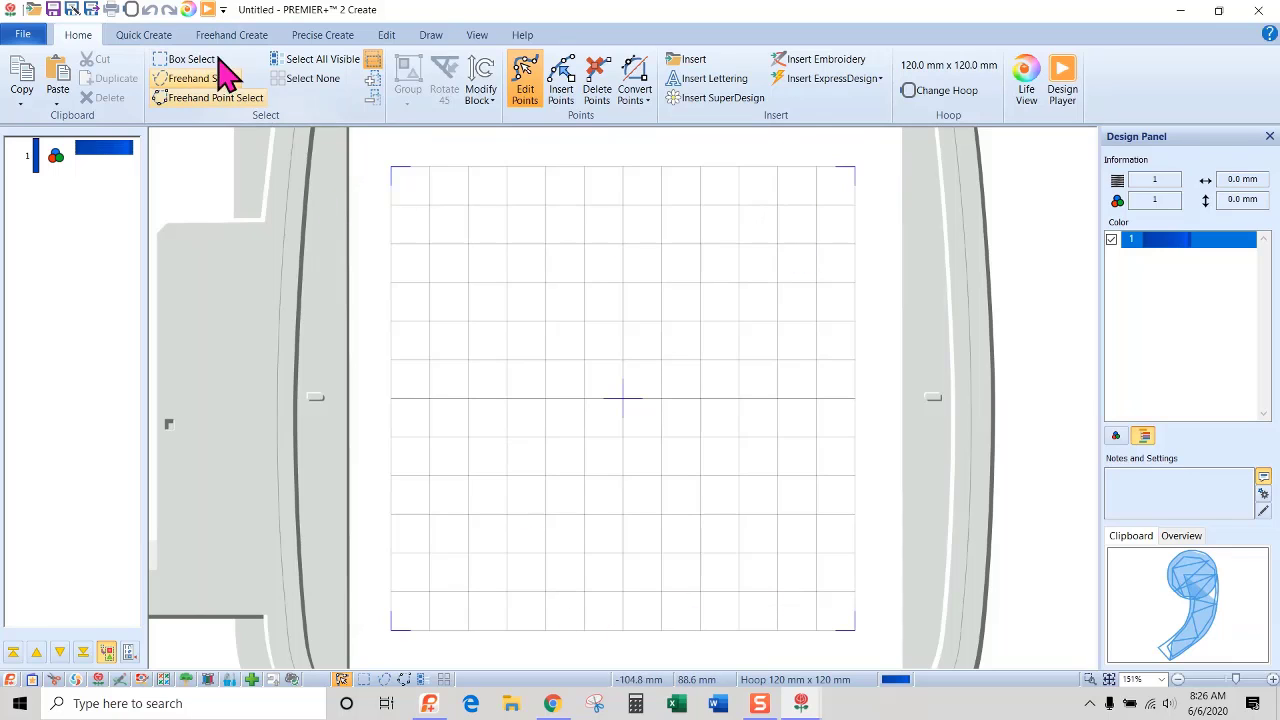
Step: Insert a square (shape 1) as an appliqué with a satin line border and no fill
{"action": "left_click", "coordinate": [137, 38]}
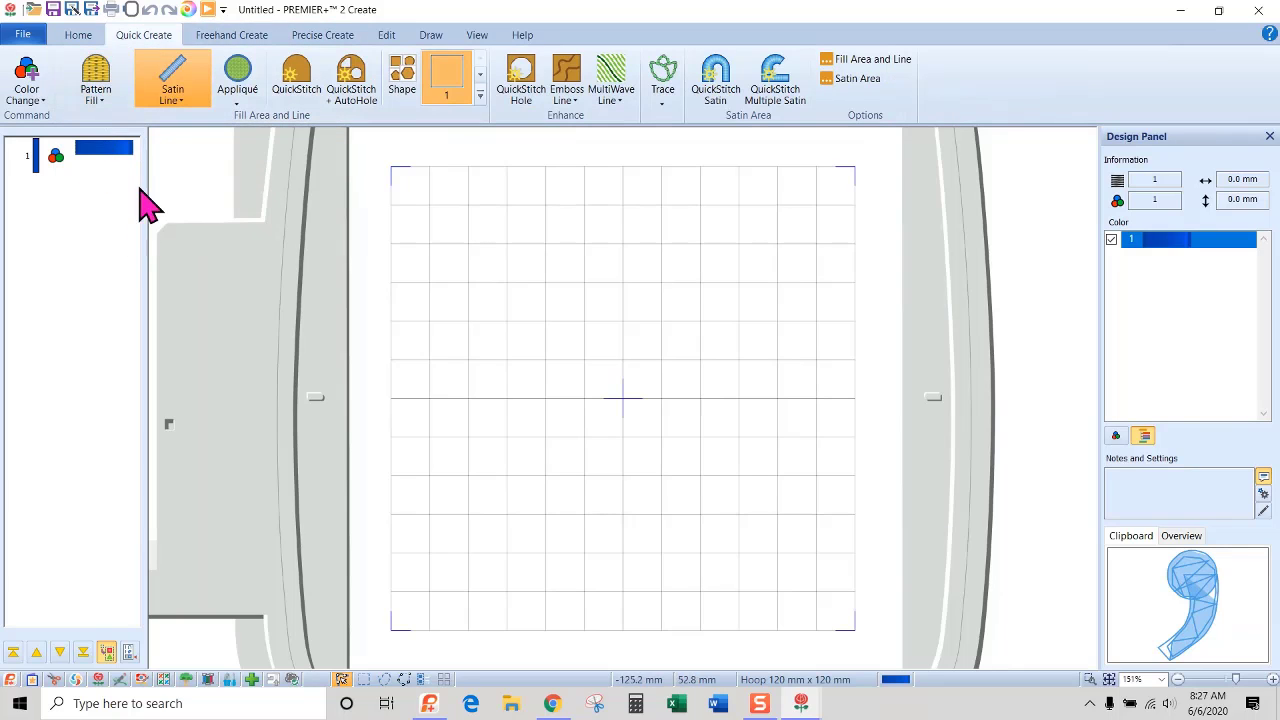
{"action": "left_click", "coordinate": [856, 64]}
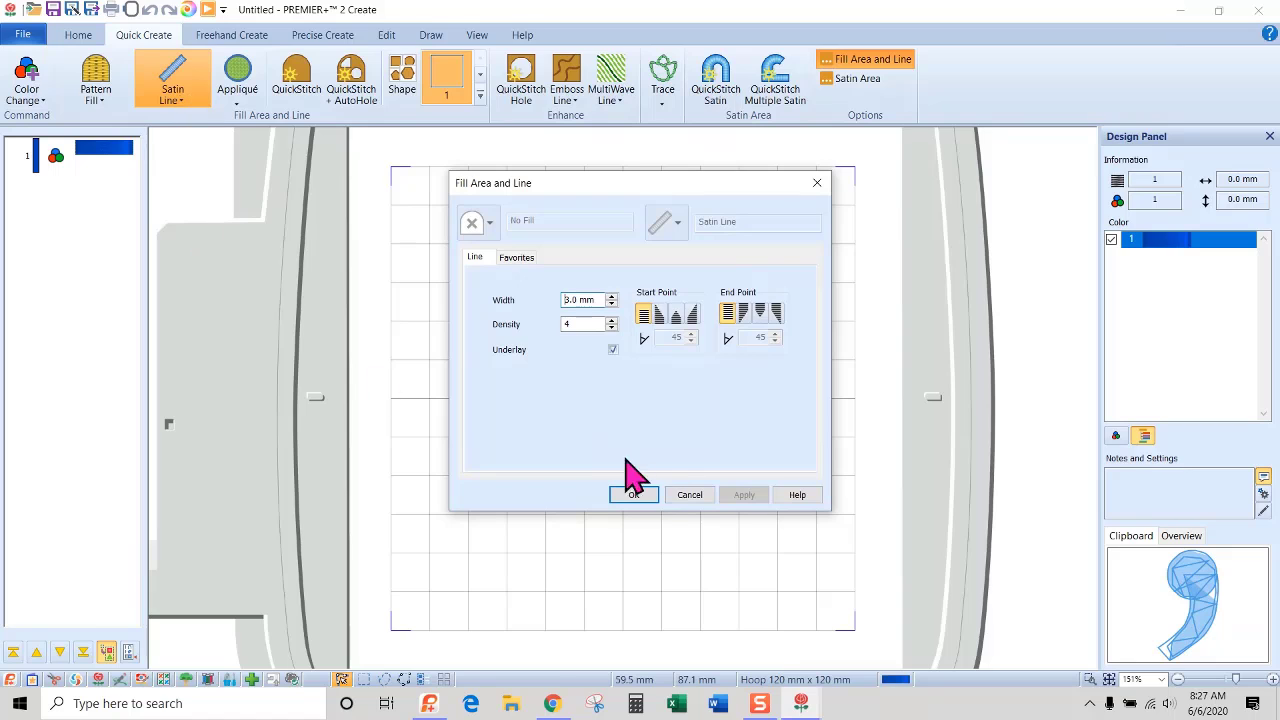
{"action": "left_click", "coordinate": [690, 496]}
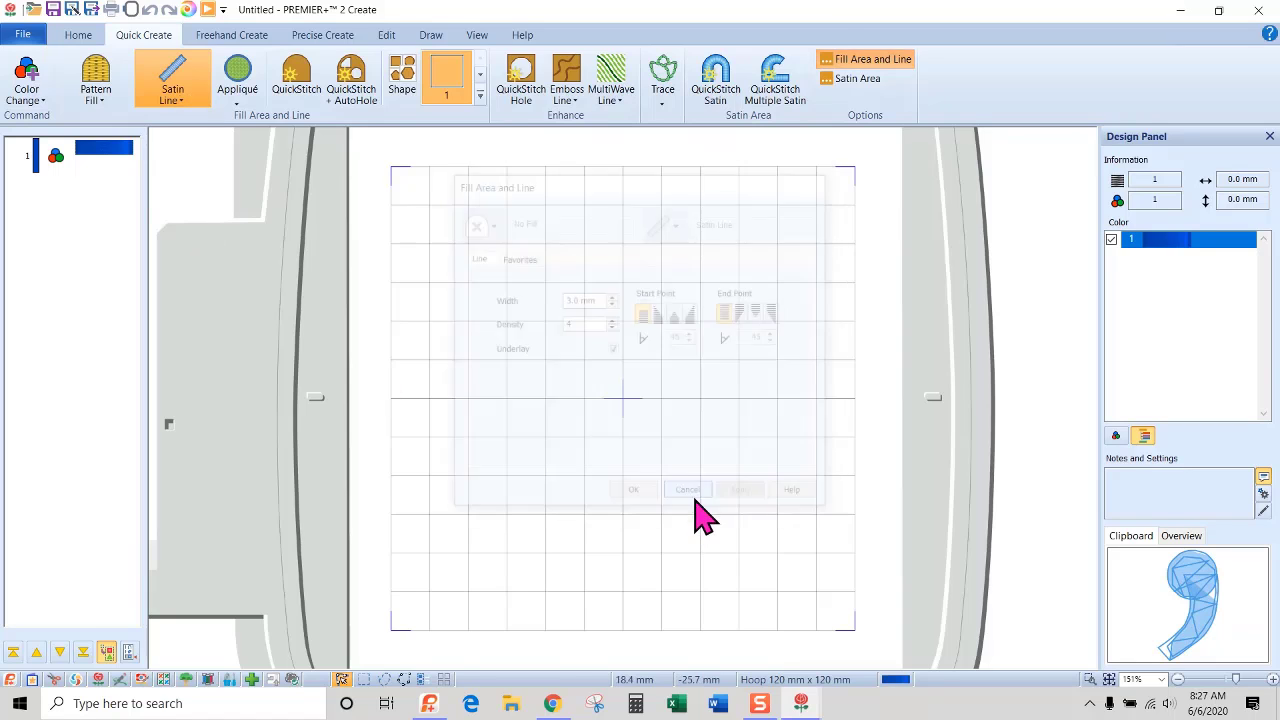
{"action": "left_click", "coordinate": [235, 81]}
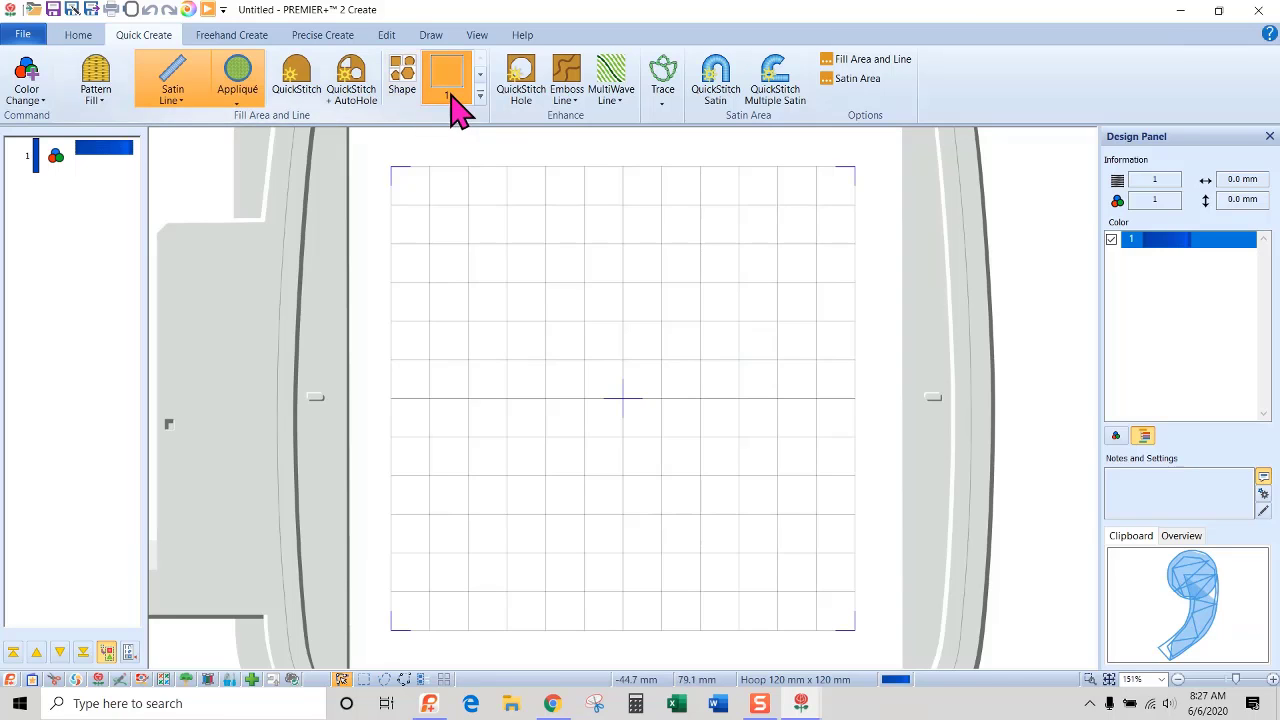
{"action": "left_click", "coordinate": [480, 96]}
{"action": "left_click", "coordinate": [455, 85]}
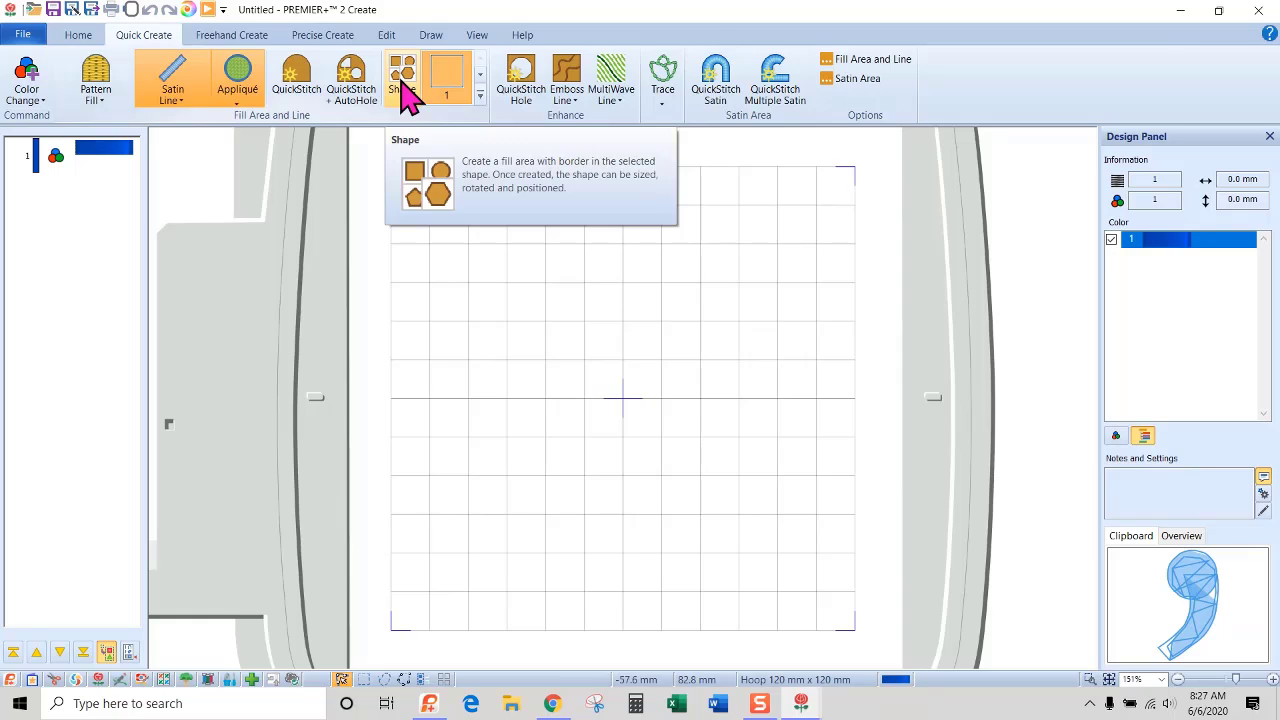
{"action": "left_click", "coordinate": [405, 92]}
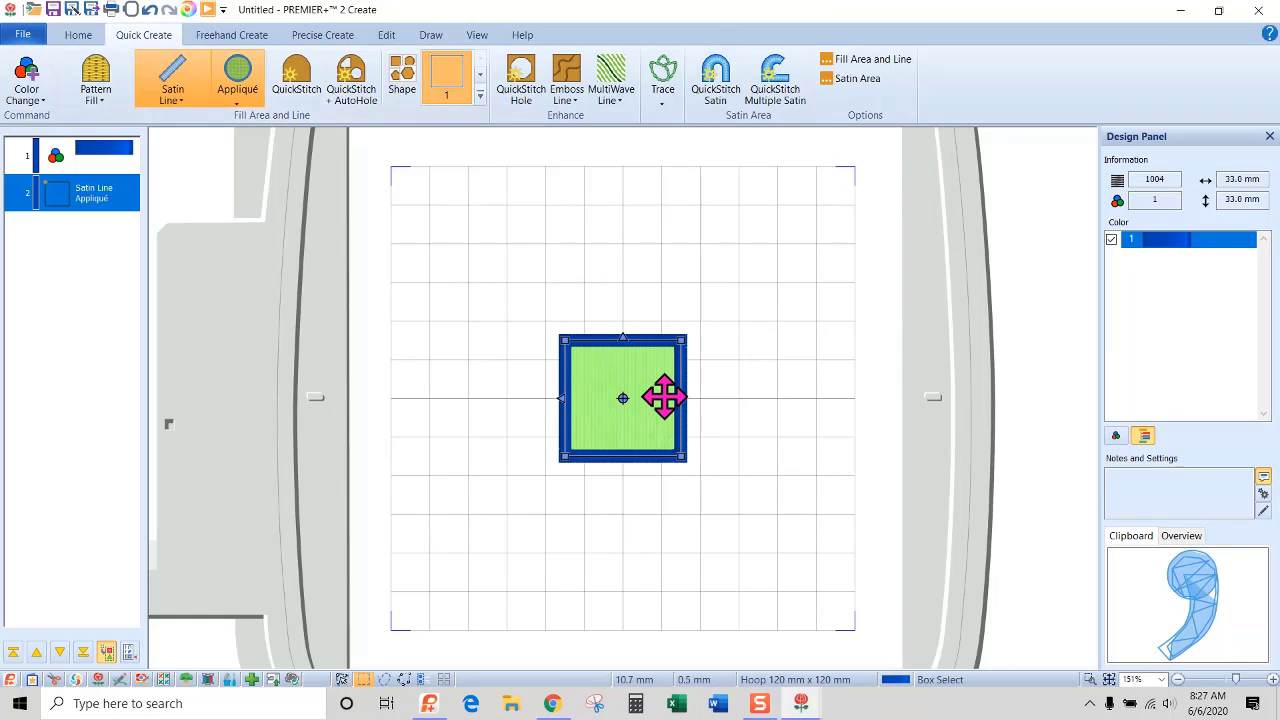
Step: Enlarge the square appliqué to about 76 x 76 mm and position it centrally in the lower part of the hoop
{"action": "left_click_drag", "start_coordinate": [663, 391], "coordinate": [655, 390]}
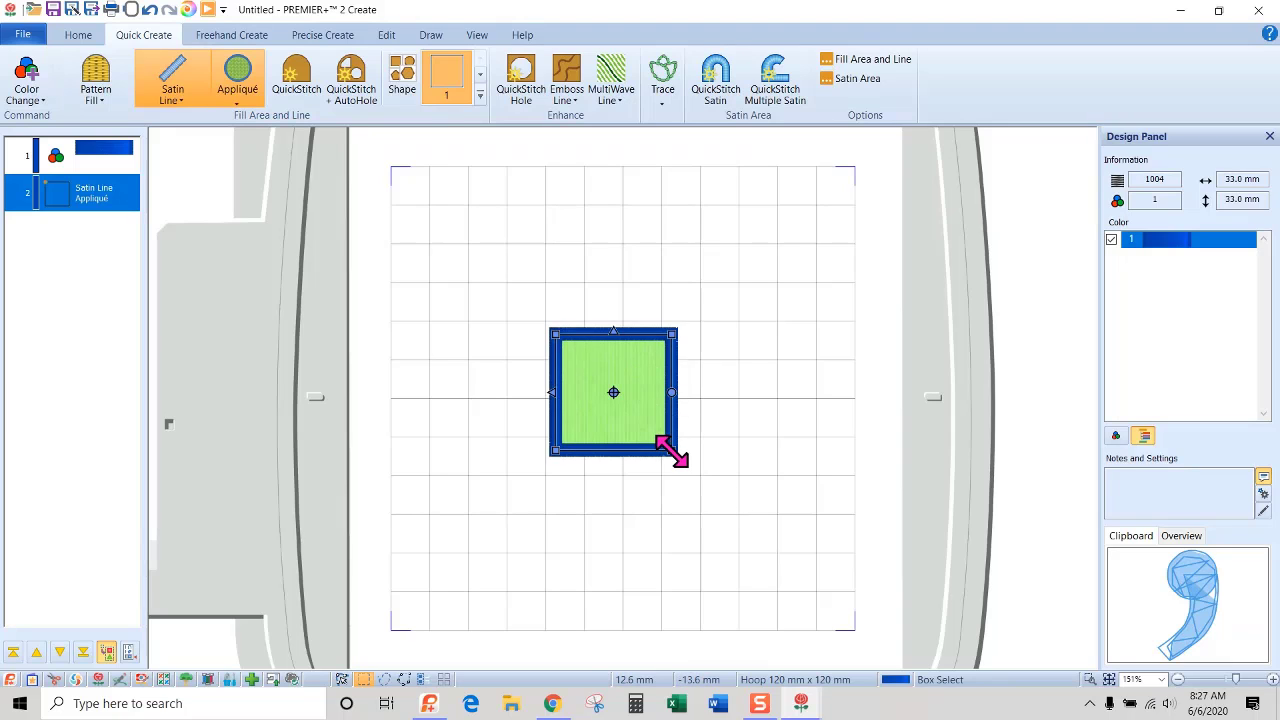
{"action": "left_click_drag", "start_coordinate": [672, 452], "coordinate": [782, 666]}
{"action": "left_click_drag", "start_coordinate": [789, 537], "coordinate": [729, 510]}
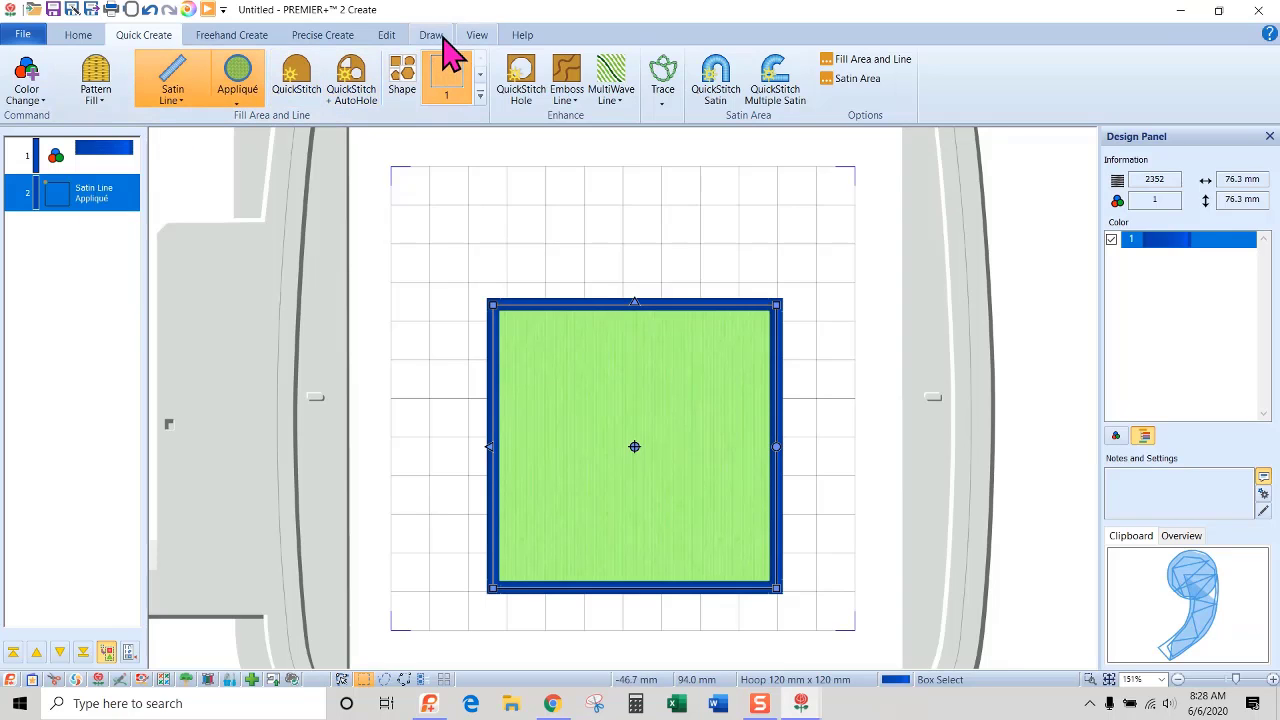
Step: Break apart the square appliqué into its separate objects and delete its satin line
{"action": "left_click", "coordinate": [388, 37]}
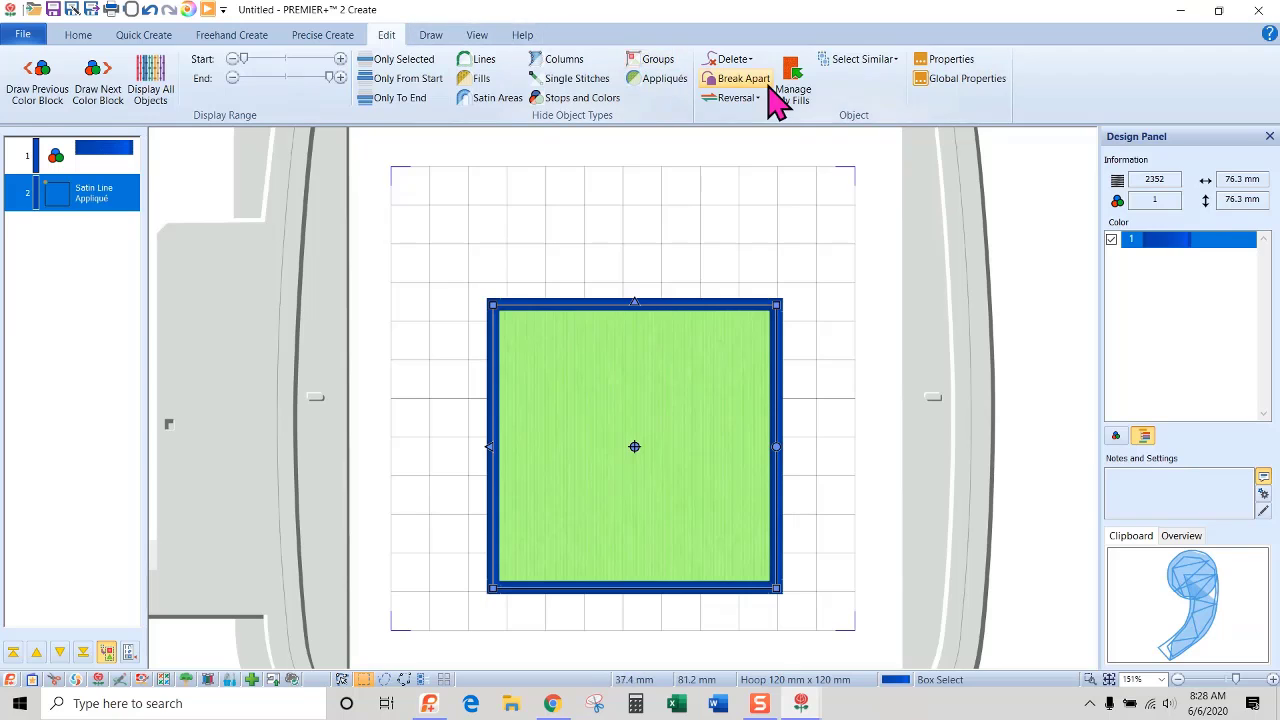
{"action": "left_click", "coordinate": [766, 84]}
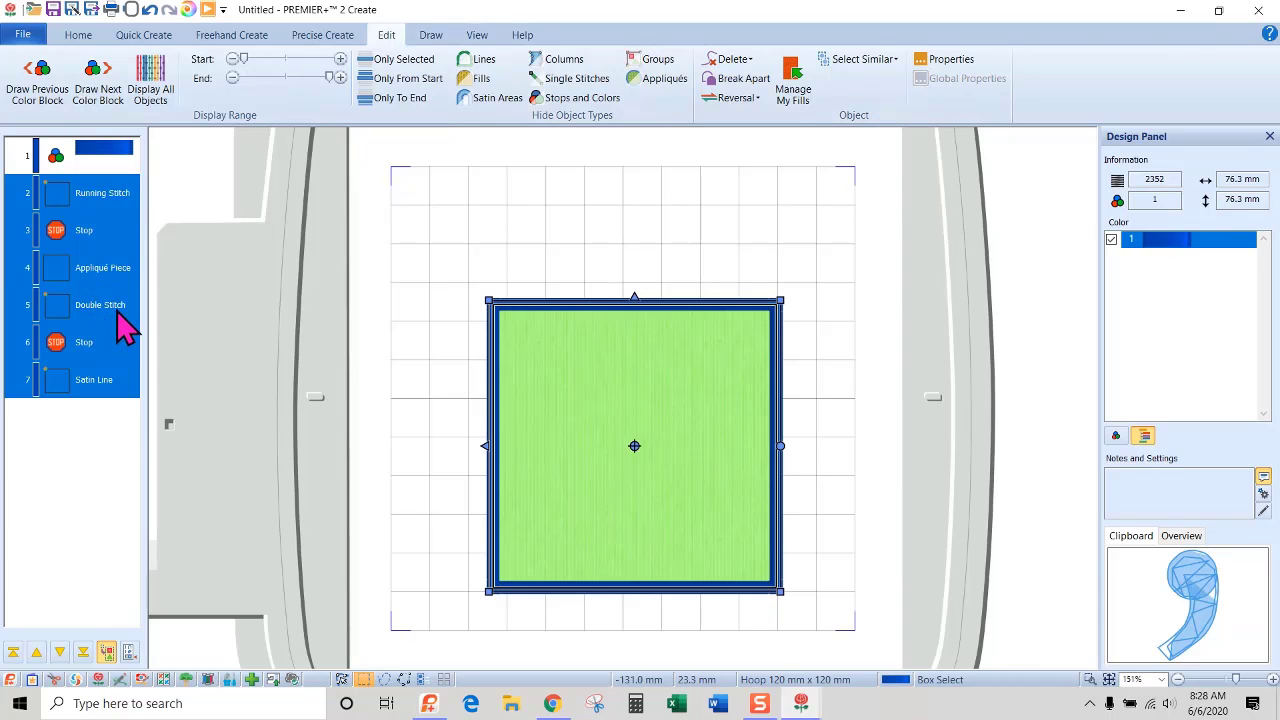
{"action": "left_click", "coordinate": [113, 390]}
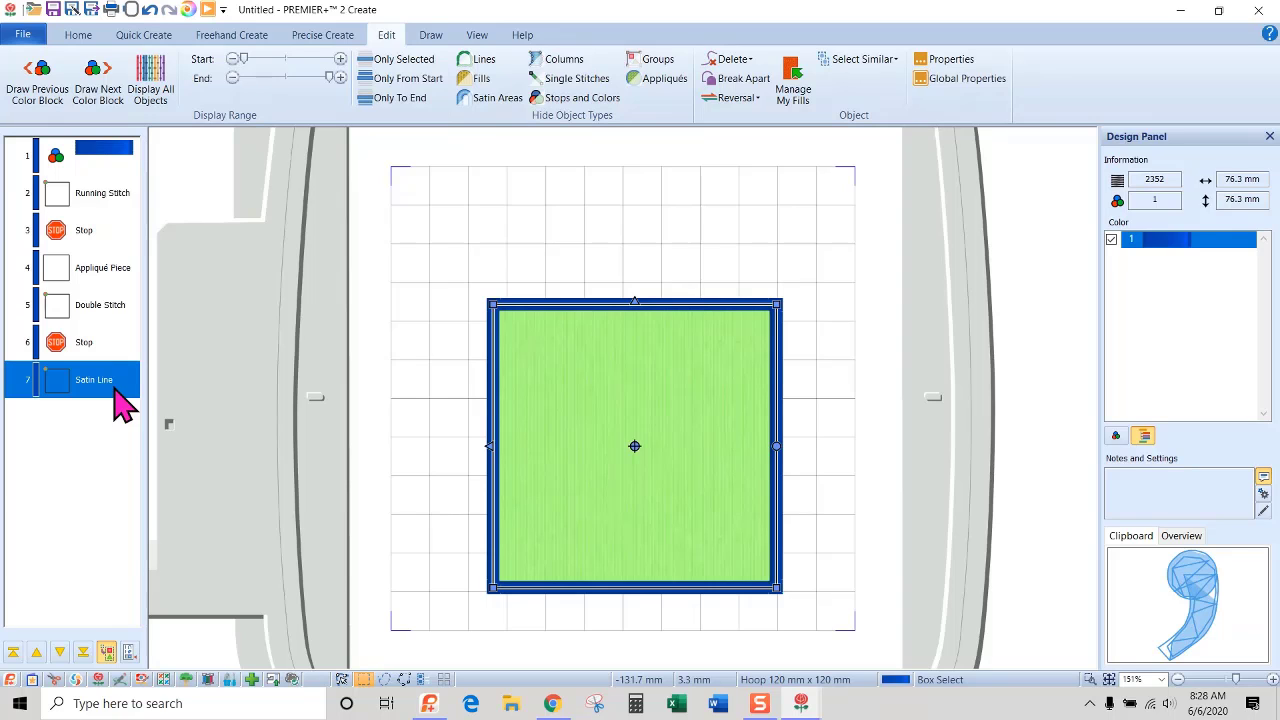
{"action": "right_click", "coordinate": [105, 390]}
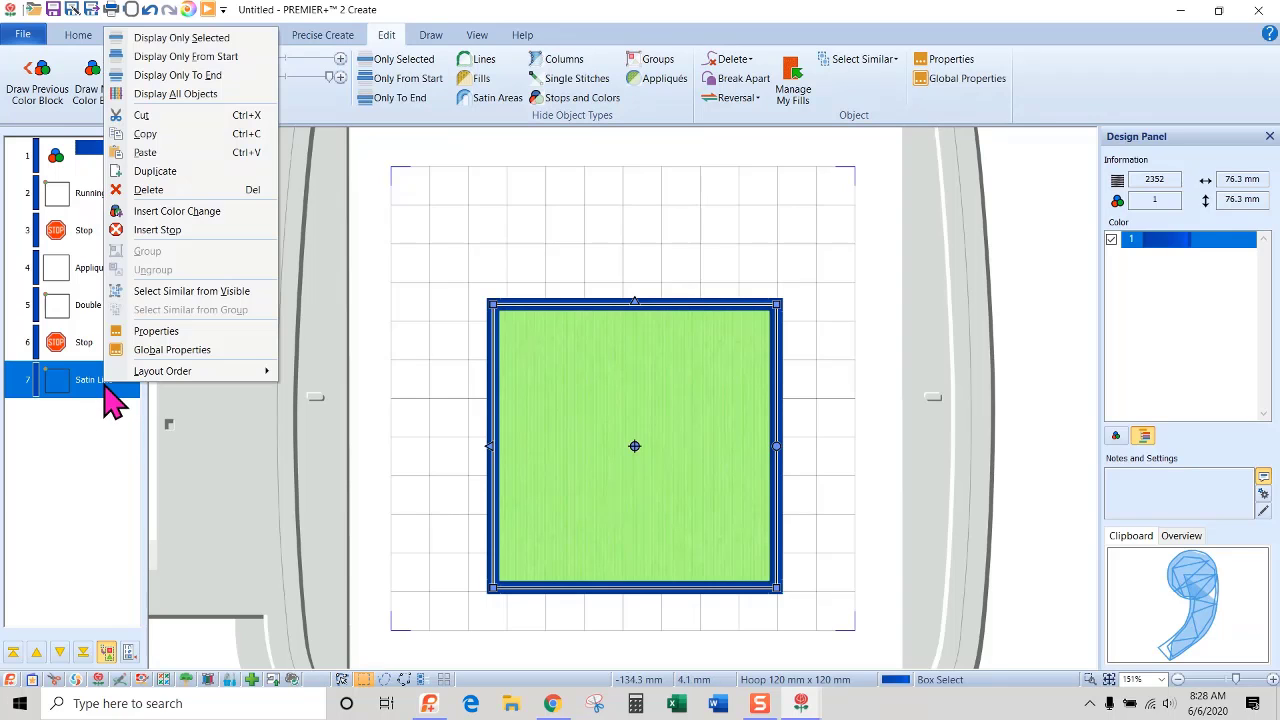
{"action": "left_click", "coordinate": [150, 189]}
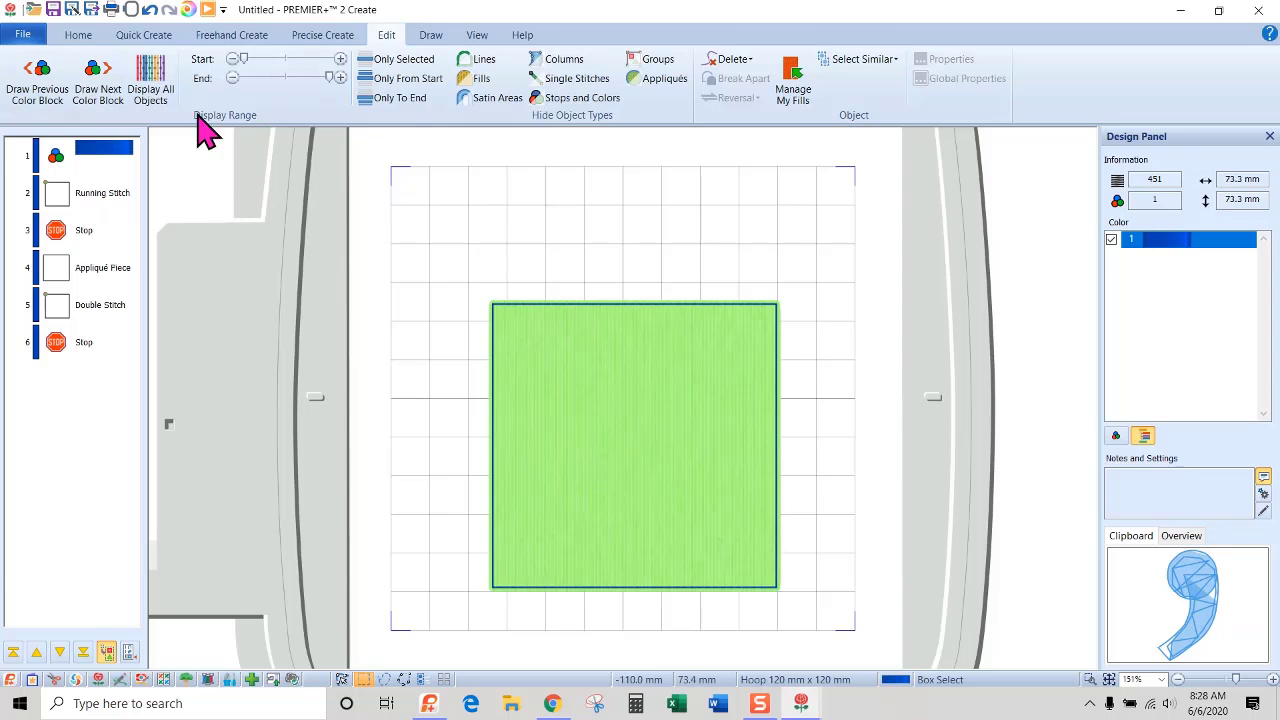
Step: Draw an open satin line along the square's left, bottom and right edges, then lower its end point slightly near the upper right corner
{"action": "left_click", "coordinate": [323, 42]}
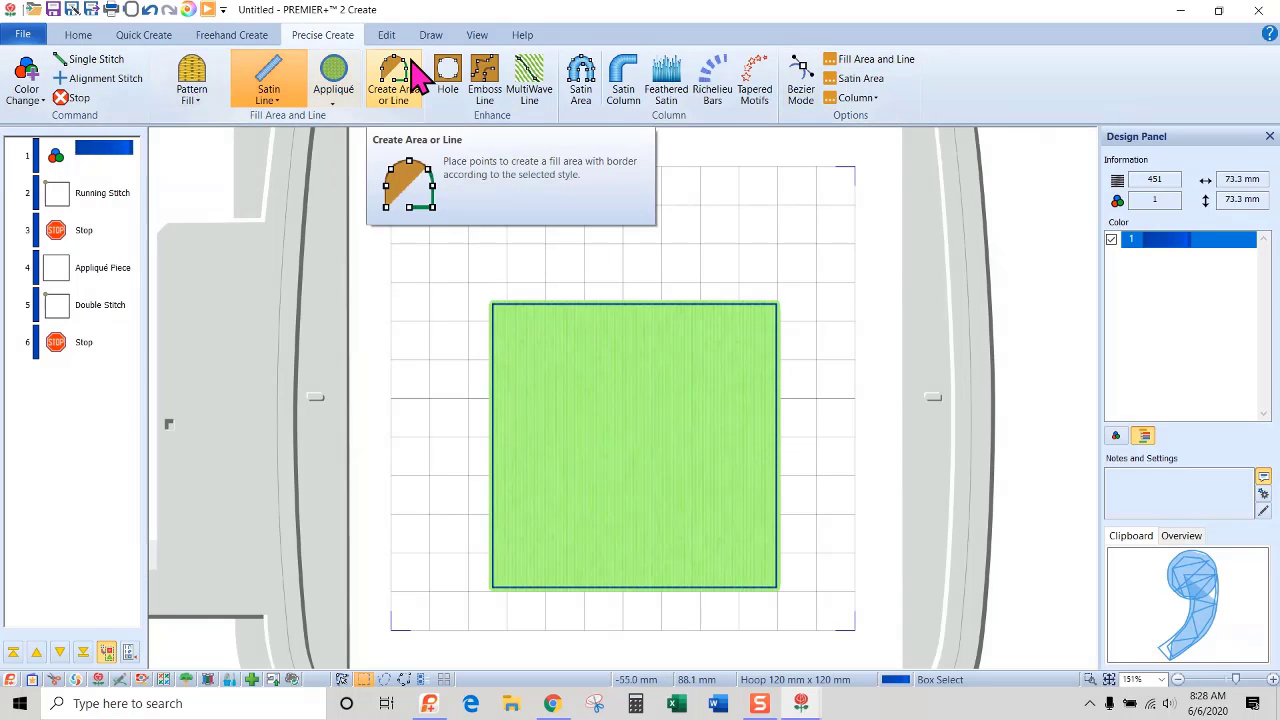
{"action": "left_click", "coordinate": [397, 85]}
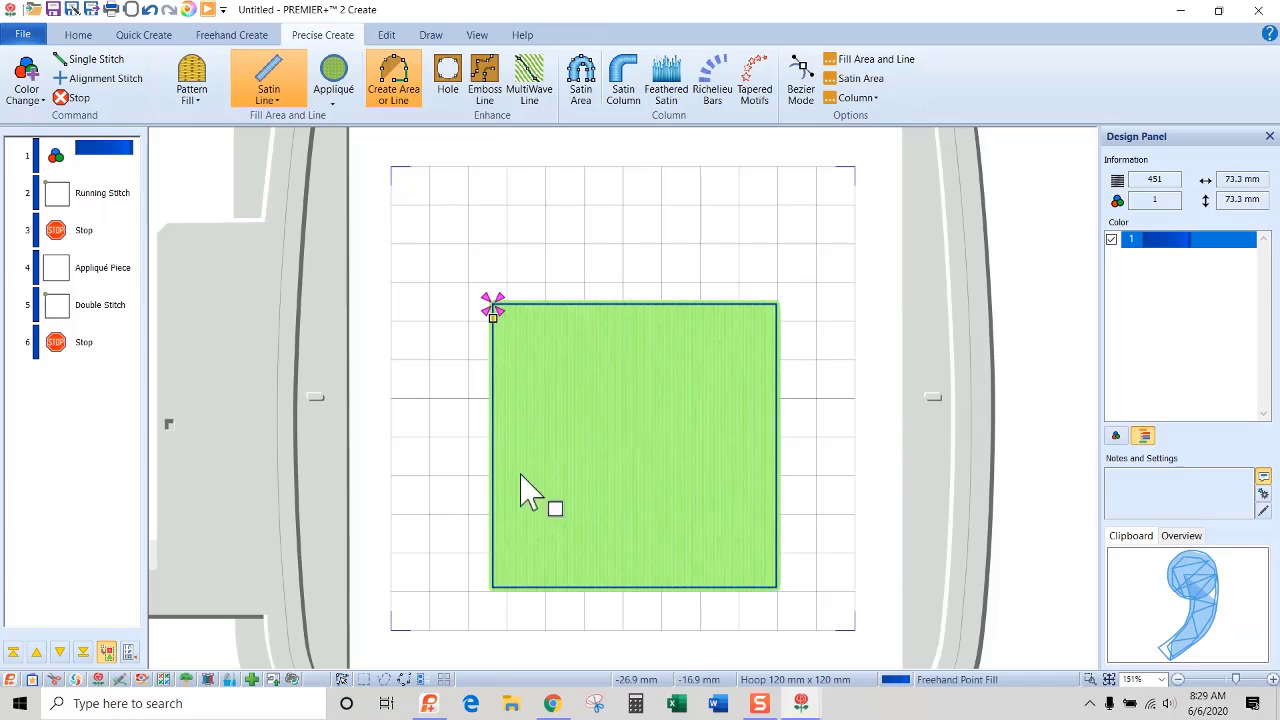
{"action": "left_click", "coordinate": [491, 584]}
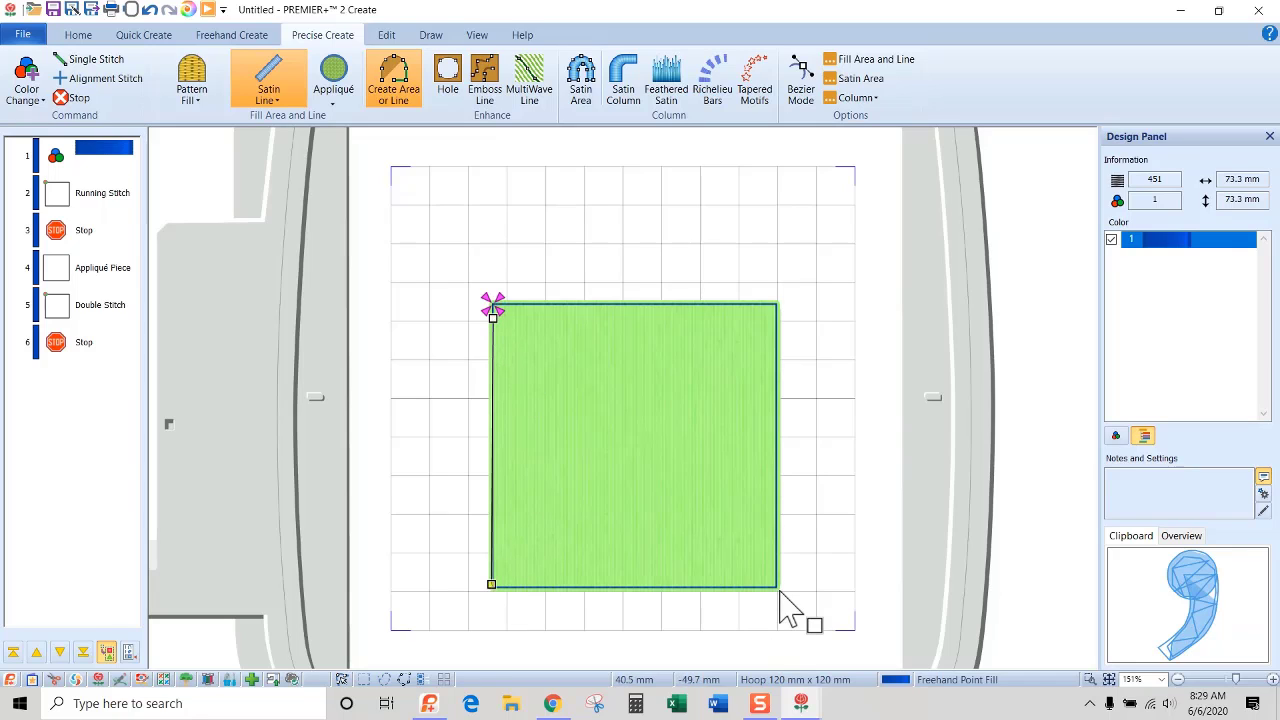
{"action": "left_click", "coordinate": [774, 584]}
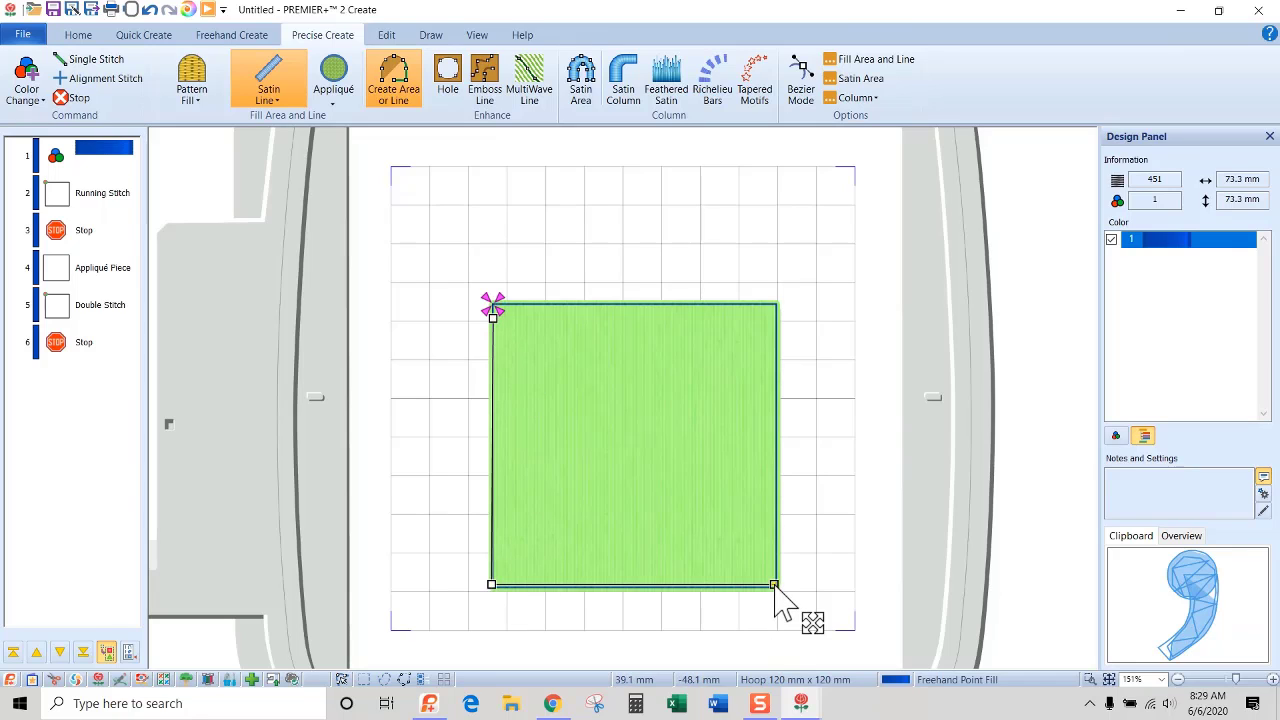
{"action": "left_click", "coordinate": [775, 316]}
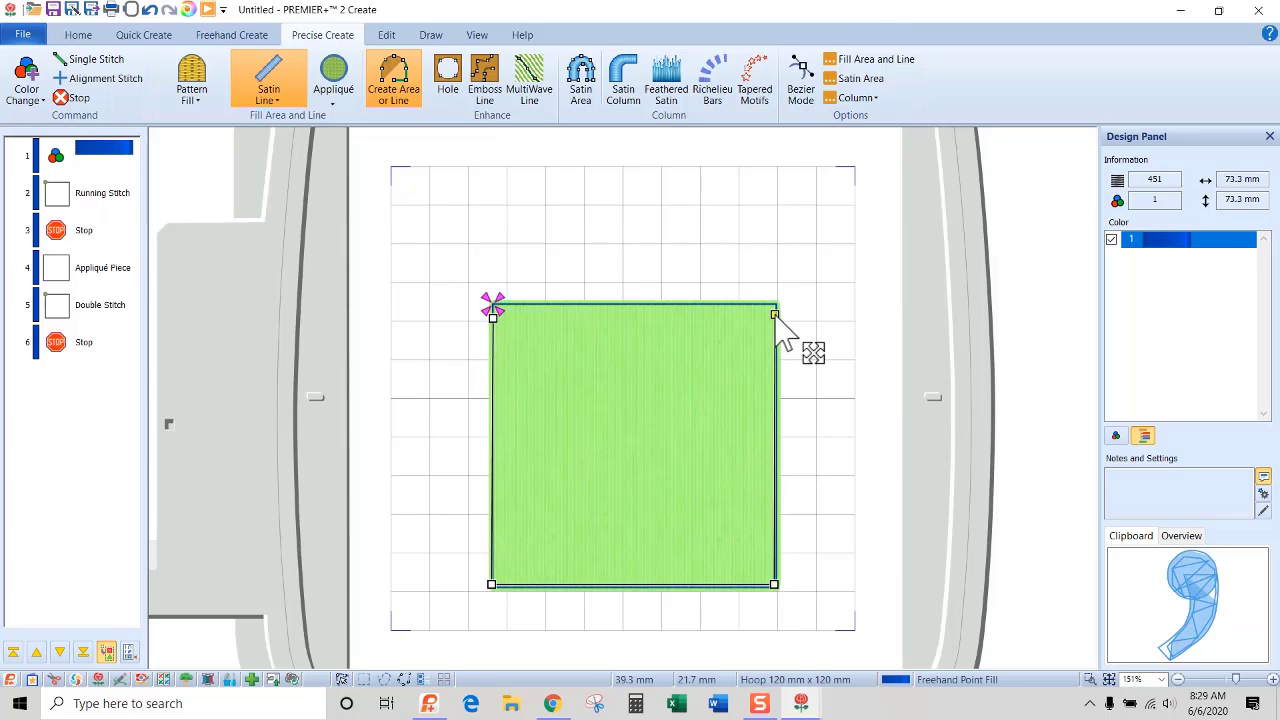
{"action": "key", "text": "Return"}
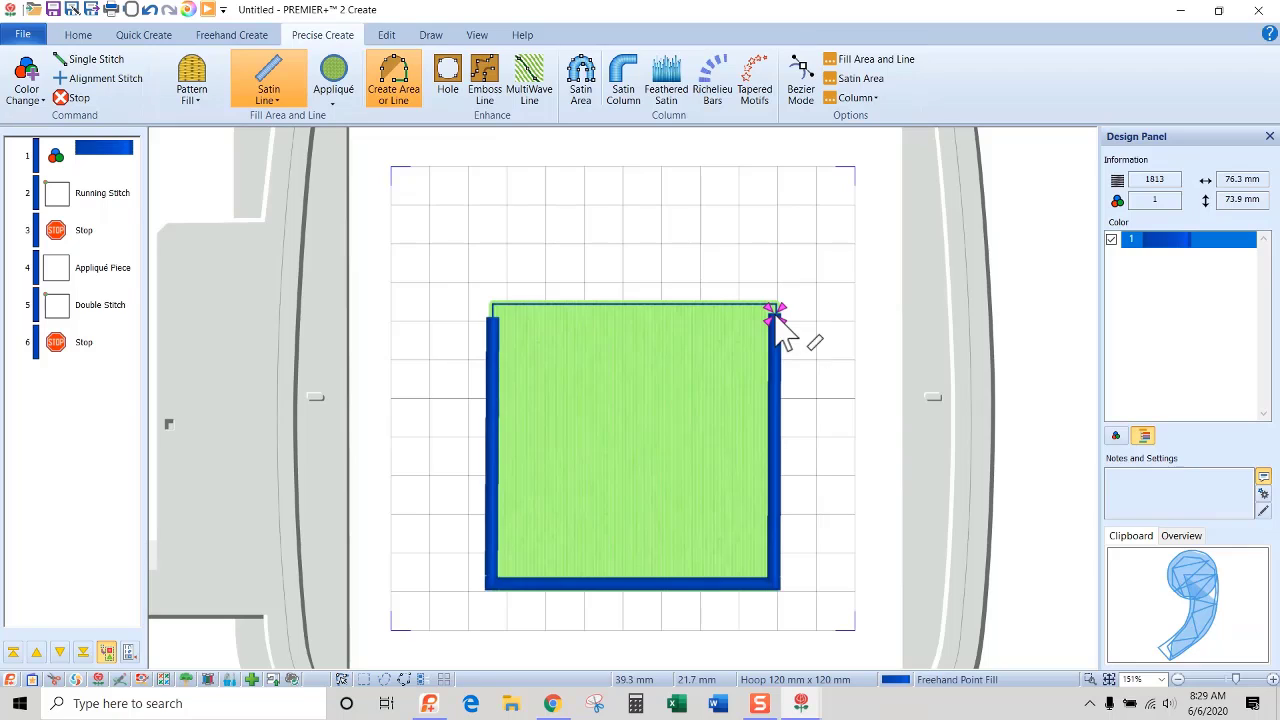
{"action": "key", "text": "Escape"}
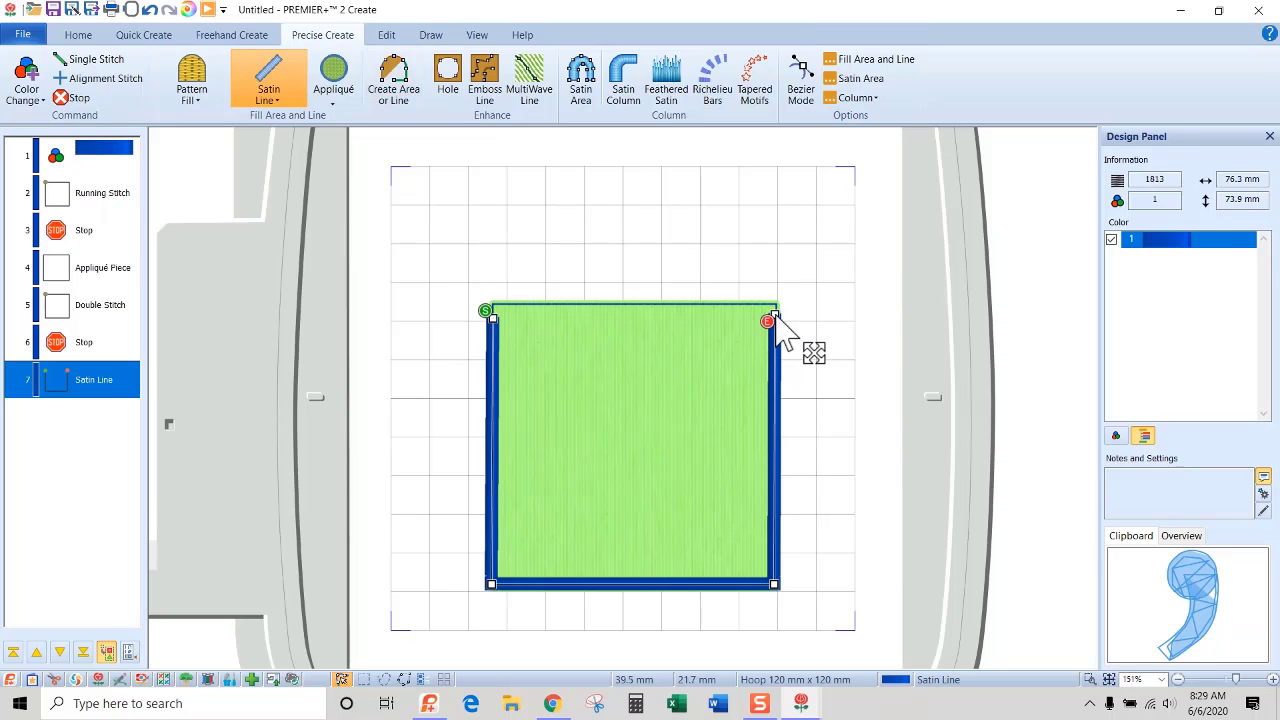
{"action": "left_click_drag", "start_coordinate": [775, 314], "coordinate": [777, 321]}
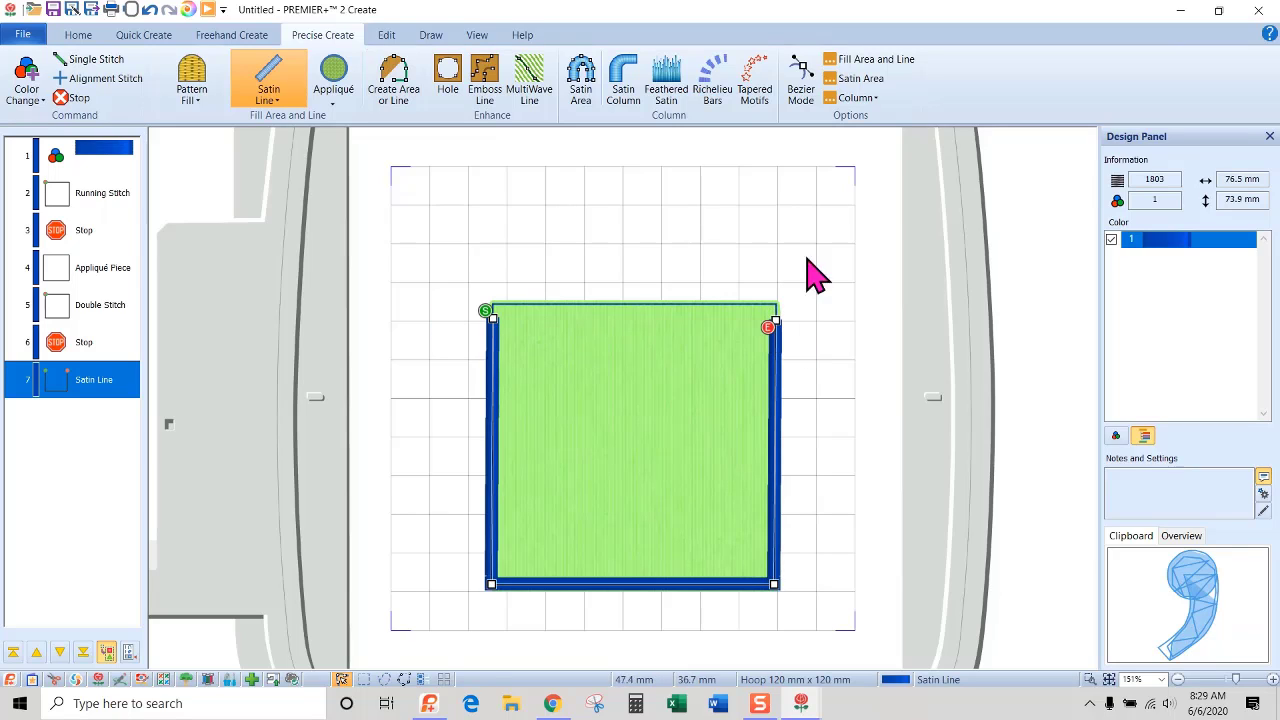
Step: Insert a trapezoid (shape 9) as a satin line appliqué and move it up so its base overlaps the square's top edge
{"action": "left_click", "coordinate": [146, 38]}
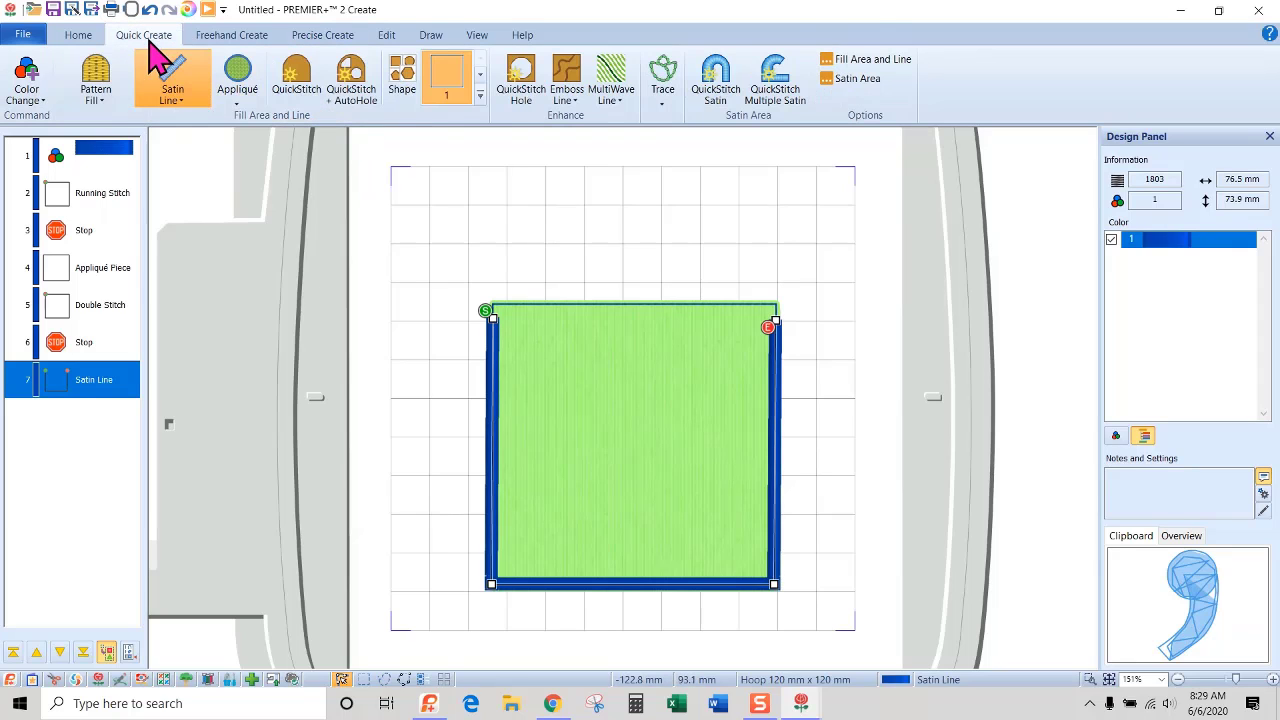
{"action": "left_click", "coordinate": [480, 93]}
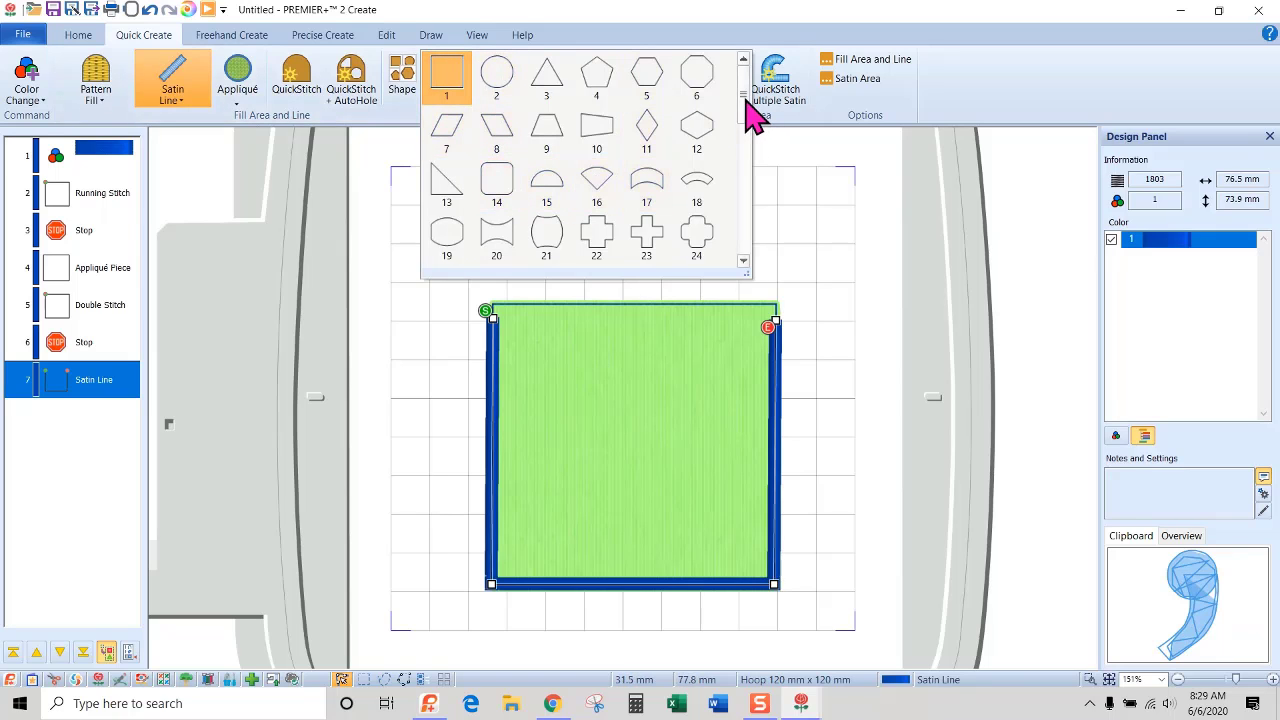
{"action": "left_click_drag", "start_coordinate": [745, 100], "coordinate": [745, 153]}
{"action": "left_click_drag", "start_coordinate": [745, 173], "coordinate": [744, 104]}
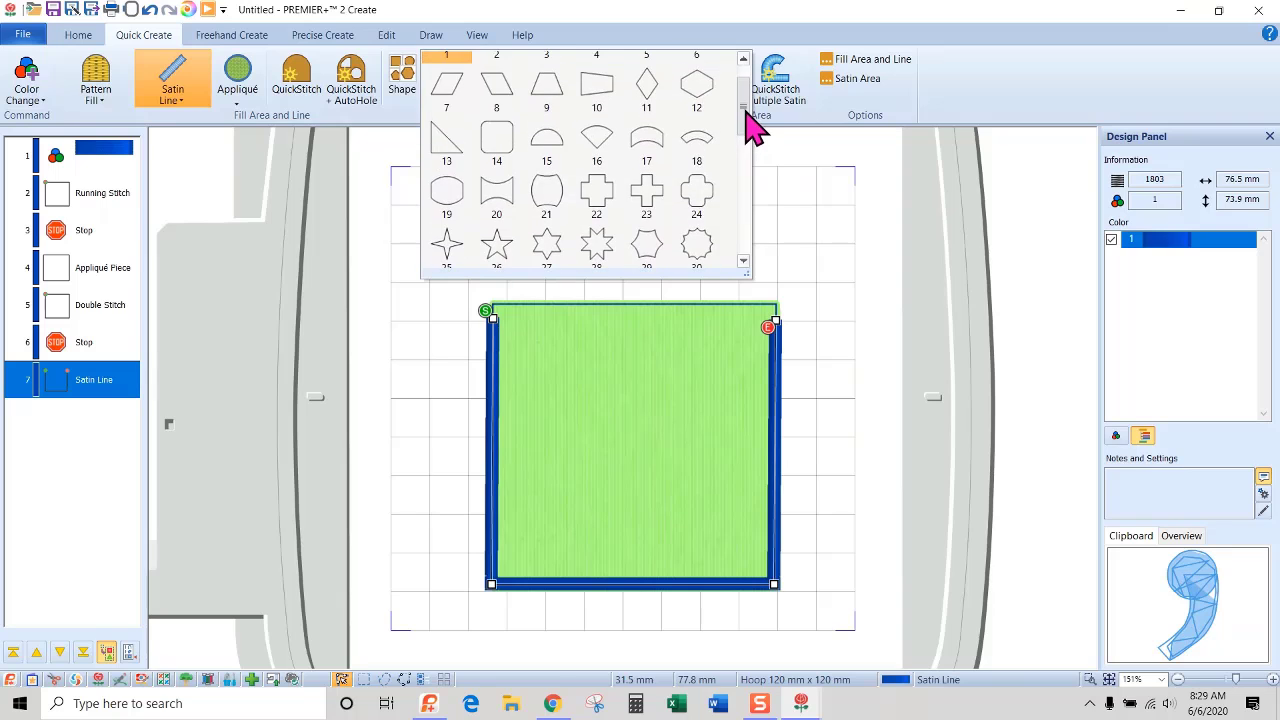
{"action": "left_click", "coordinate": [553, 95]}
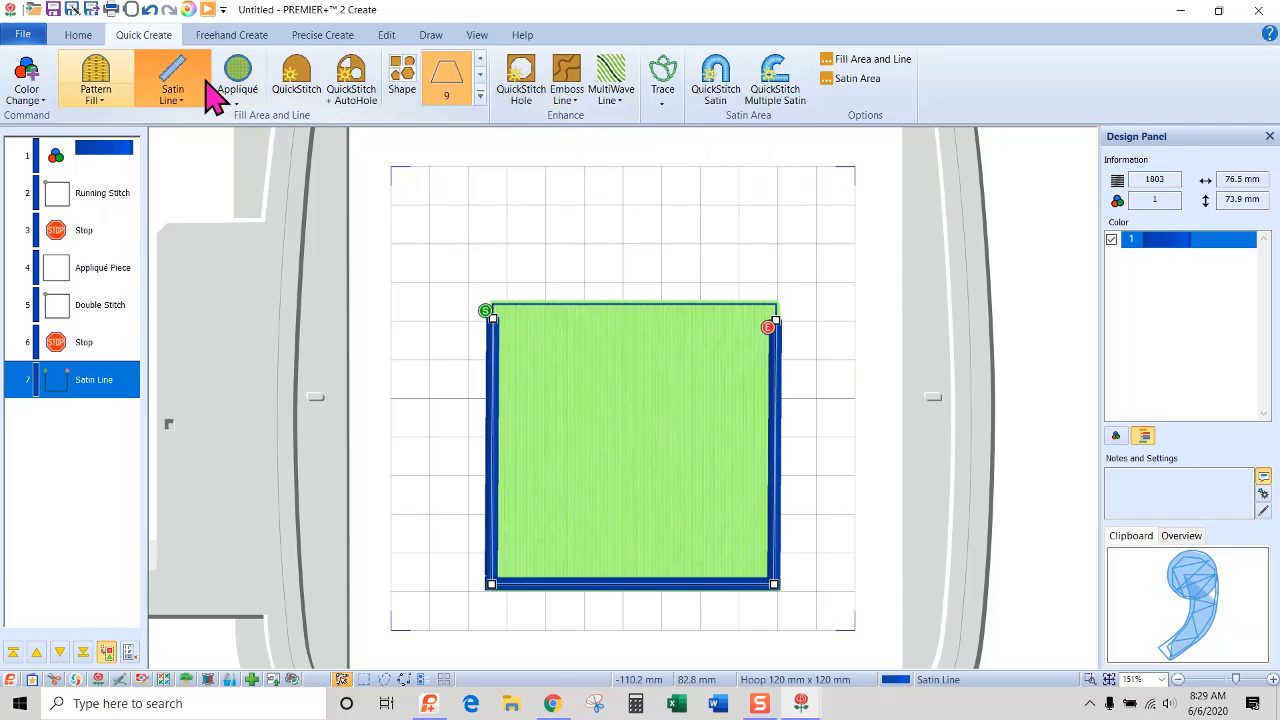
{"action": "left_click", "coordinate": [253, 87]}
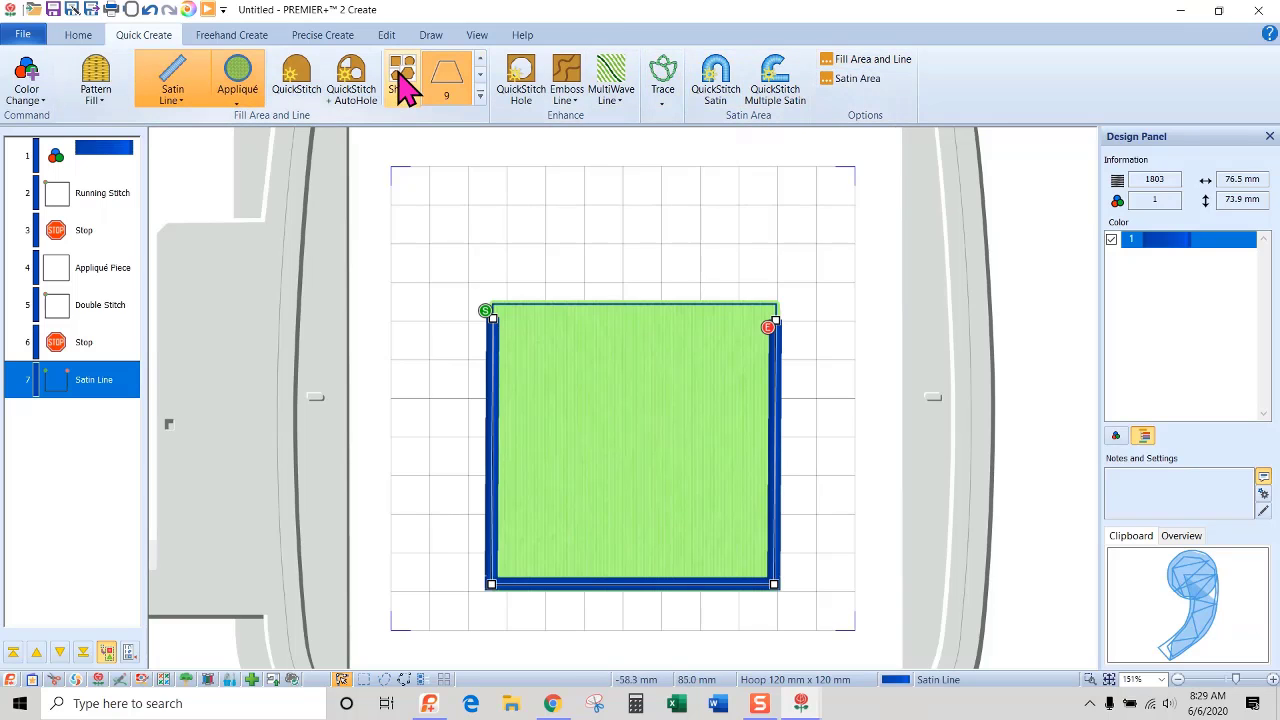
{"action": "left_click", "coordinate": [404, 92]}
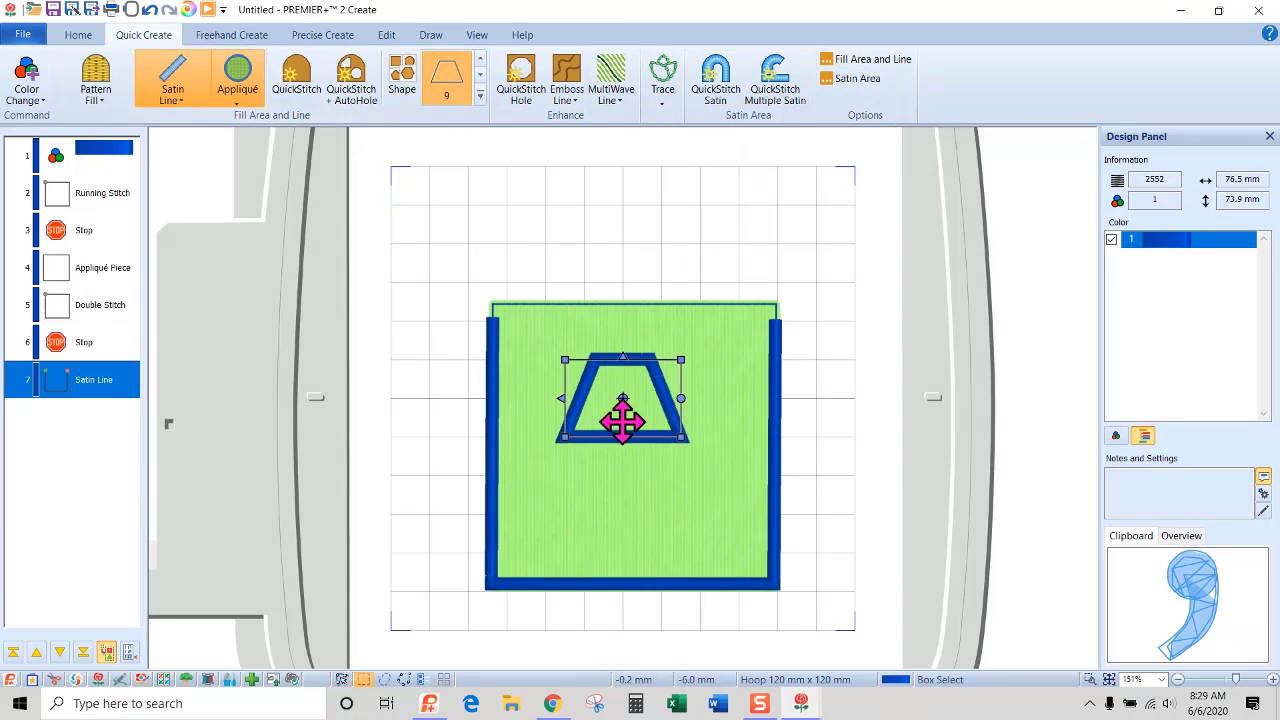
{"action": "left_click_drag", "start_coordinate": [655, 395], "coordinate": [651, 273]}
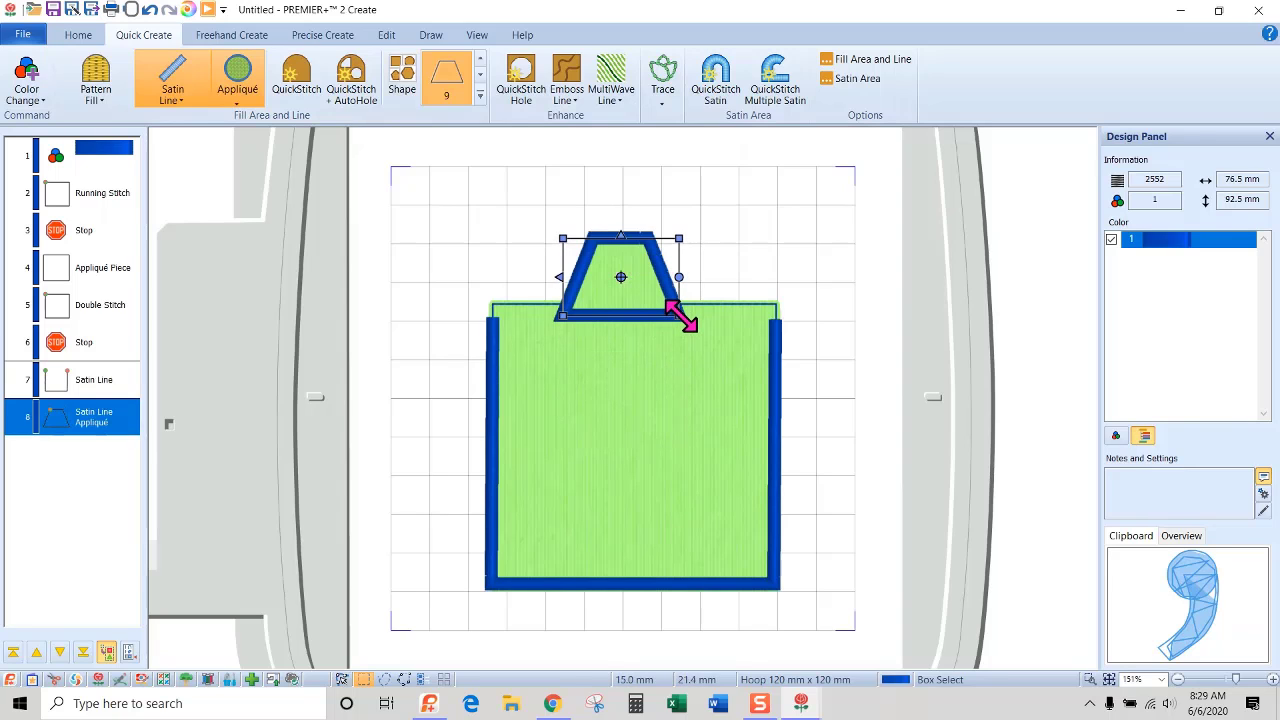
Step: Widen the trapezoid roof to about 90 mm so it overhangs both sides of the square, and raise its top edge
{"action": "left_click_drag", "start_coordinate": [681, 316], "coordinate": [795, 320]}
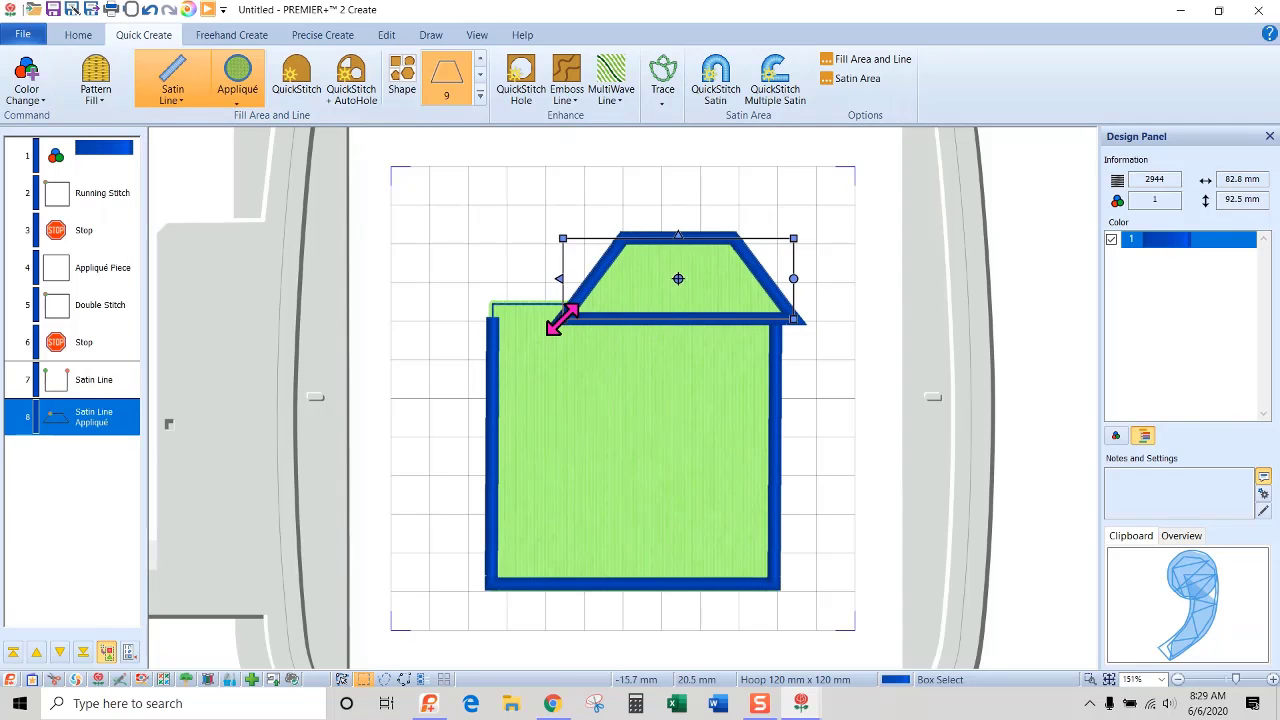
{"action": "left_click_drag", "start_coordinate": [562, 318], "coordinate": [468, 318]}
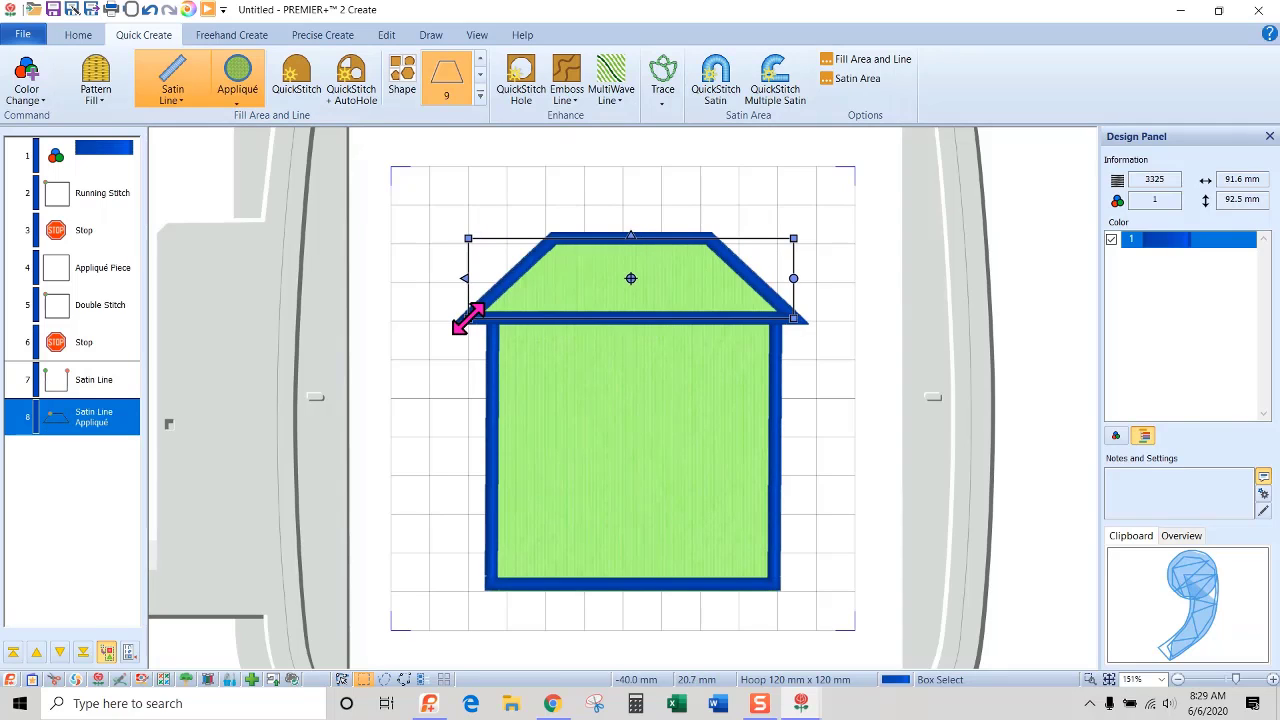
{"action": "left_click_drag", "start_coordinate": [793, 238], "coordinate": [793, 202]}
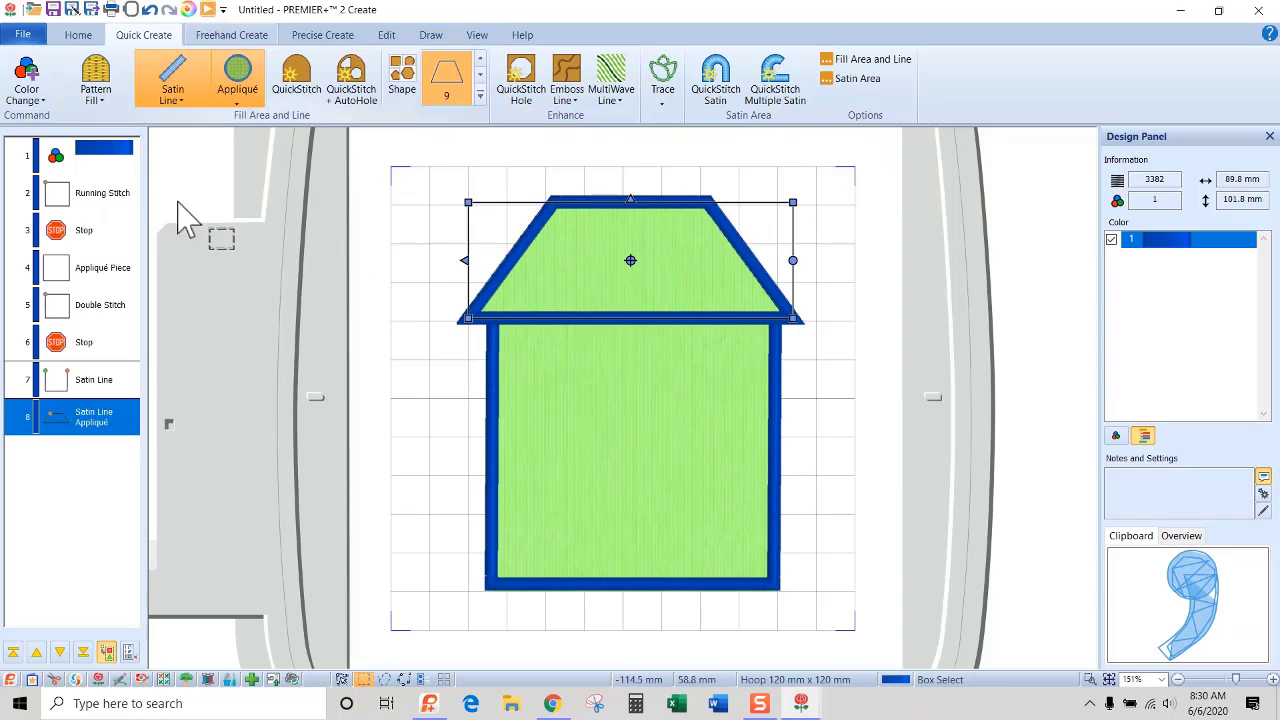
Step: Insert a golden brown color change after the square's satin line so the roof appliqué stitches in its own color
{"action": "left_click", "coordinate": [91, 421]}
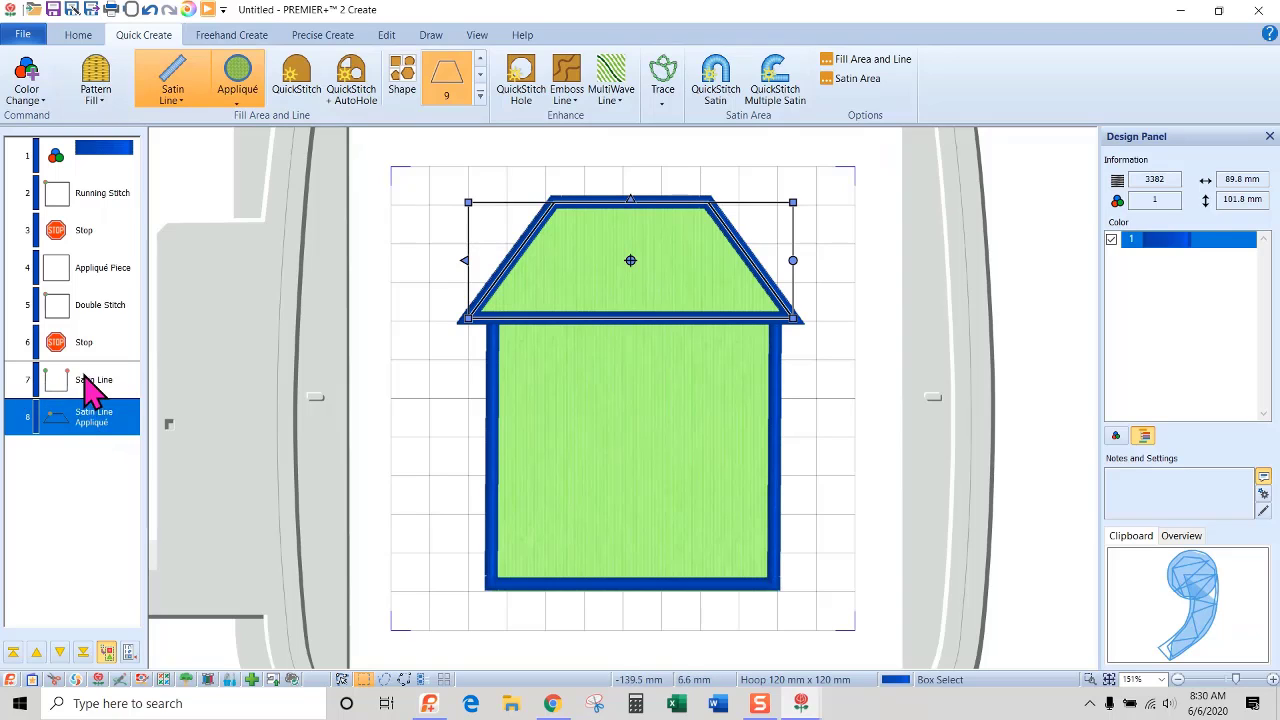
{"action": "left_click", "coordinate": [85, 393]}
{"action": "right_click", "coordinate": [85, 393]}
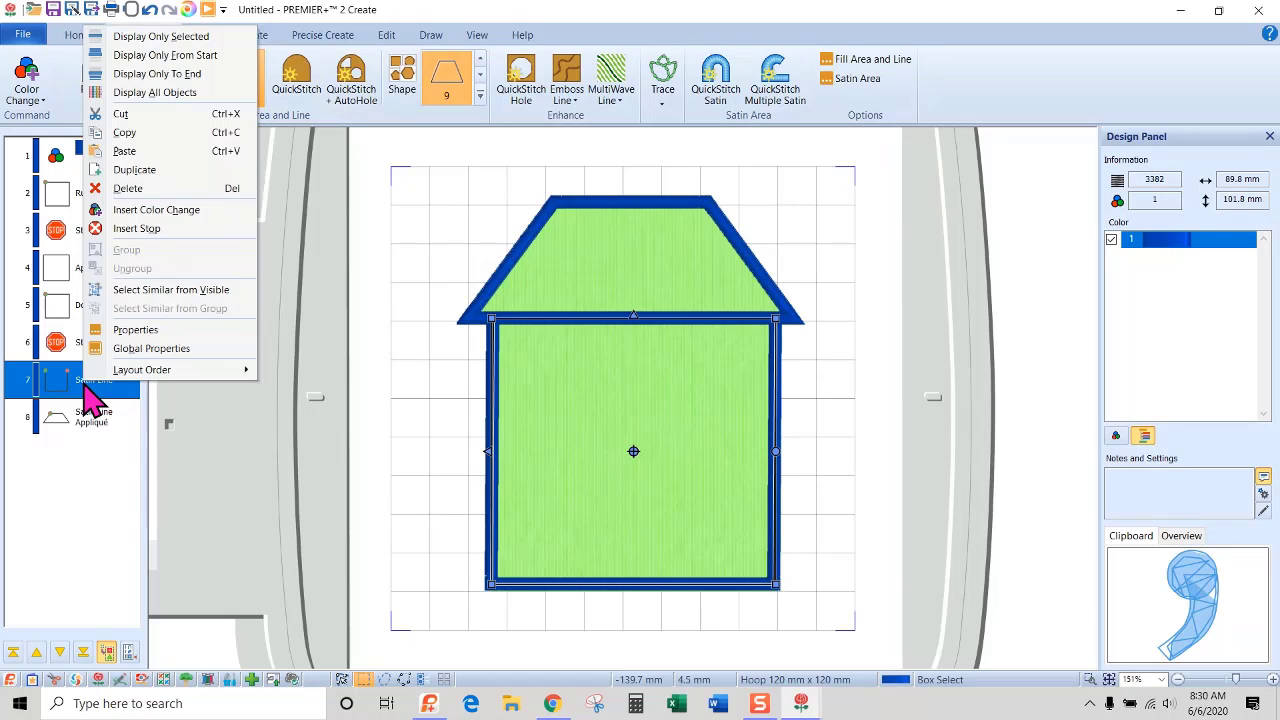
{"action": "left_click", "coordinate": [142, 209]}
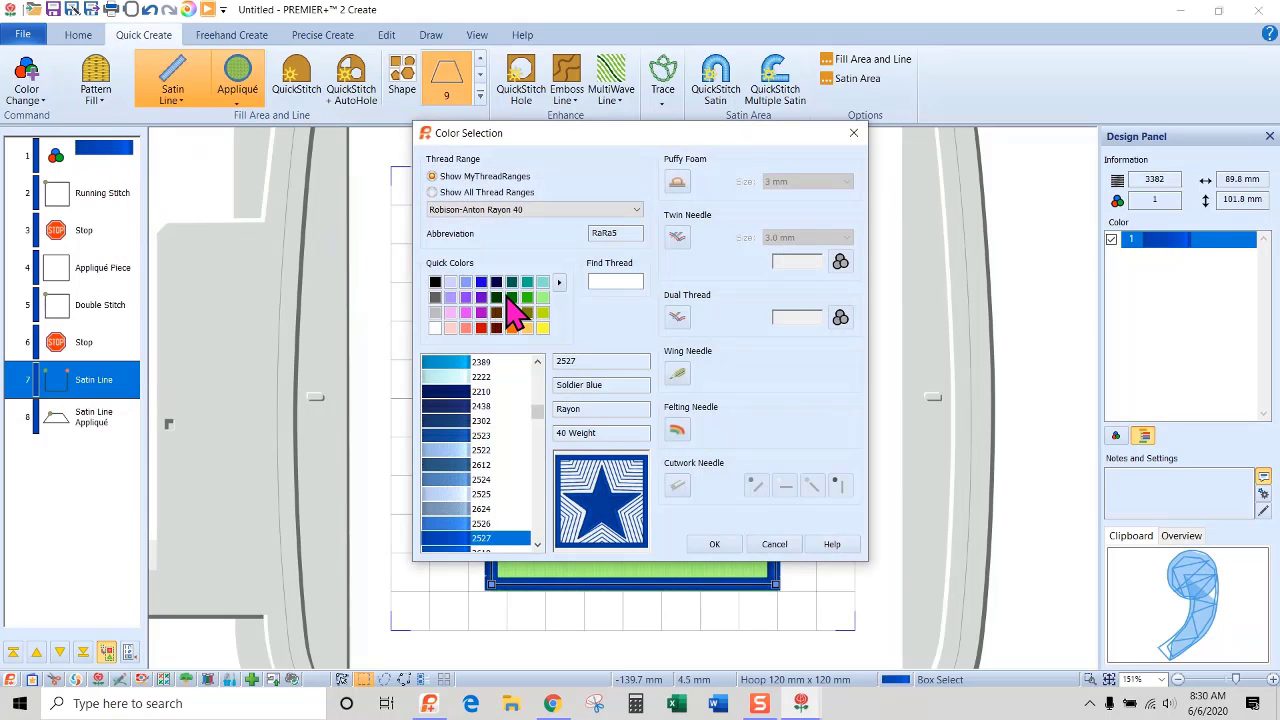
{"action": "left_click", "coordinate": [512, 312]}
{"action": "left_click", "coordinate": [714, 544]}
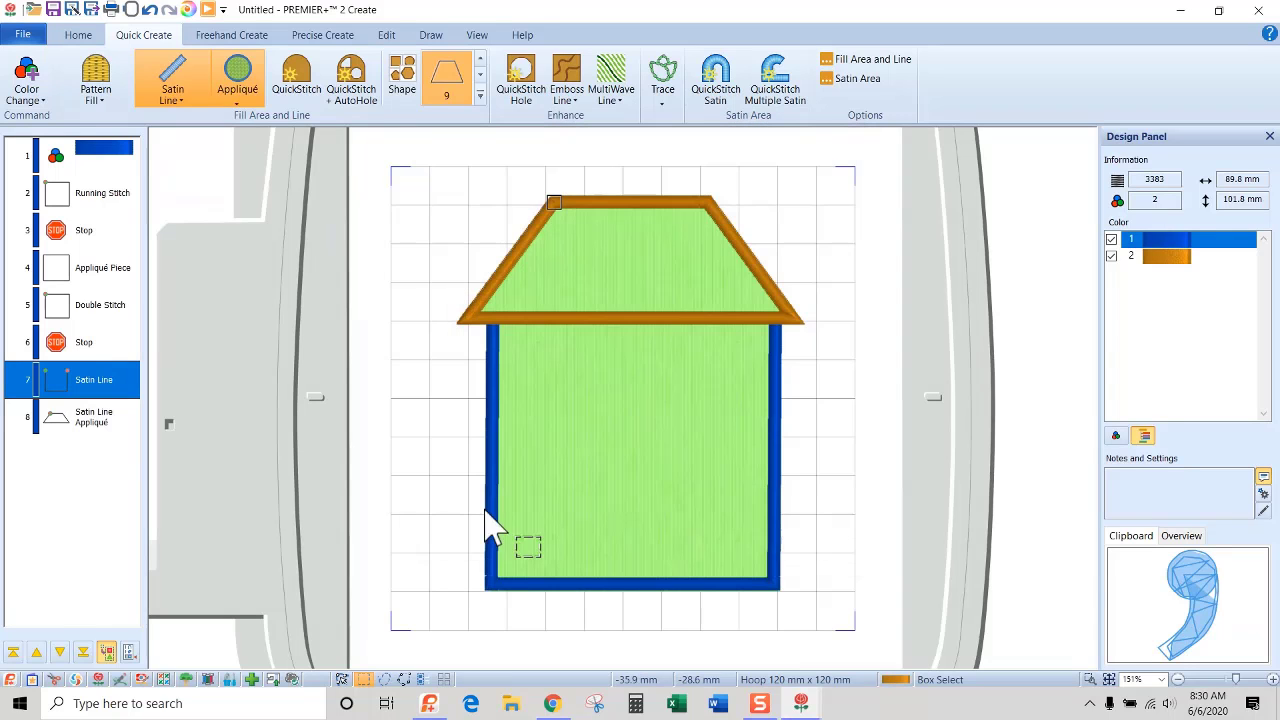
Step: Preview the stitch-out of the house in Design Player, speeding up playback to check the appliqué sequence, and close the preview
{"action": "left_click", "coordinate": [207, 10]}
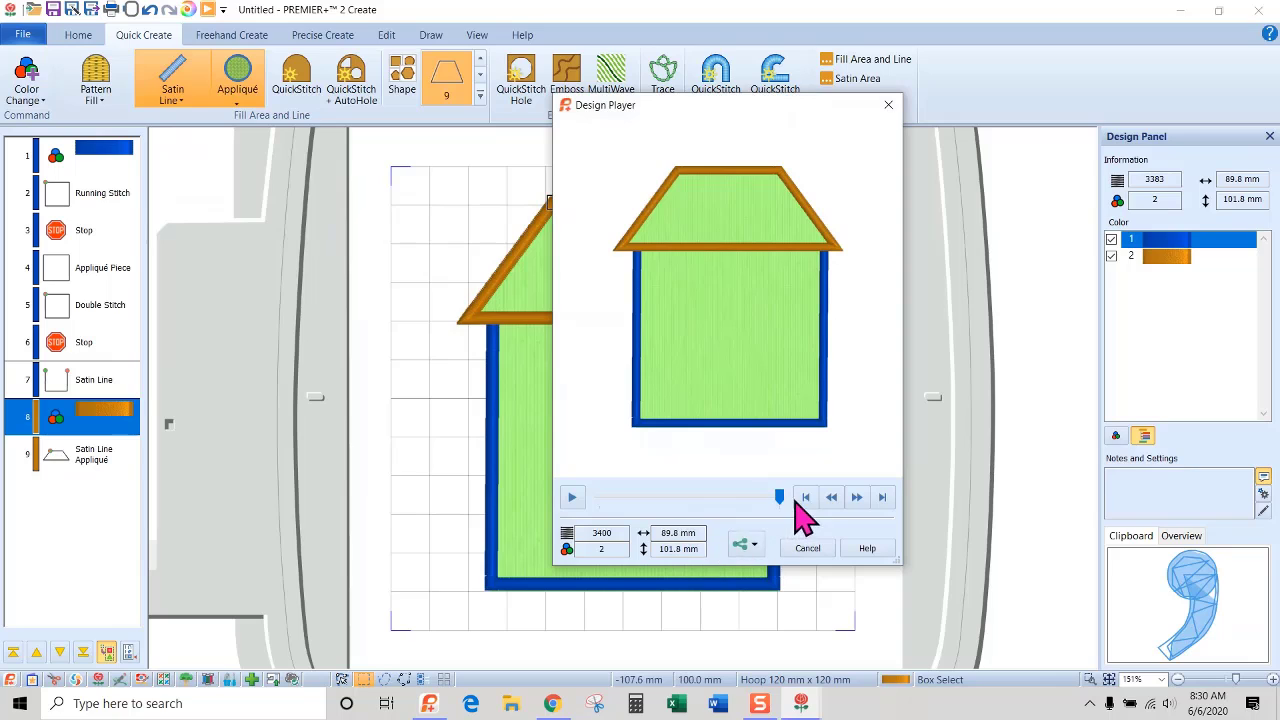
{"action": "left_click", "coordinate": [572, 498]}
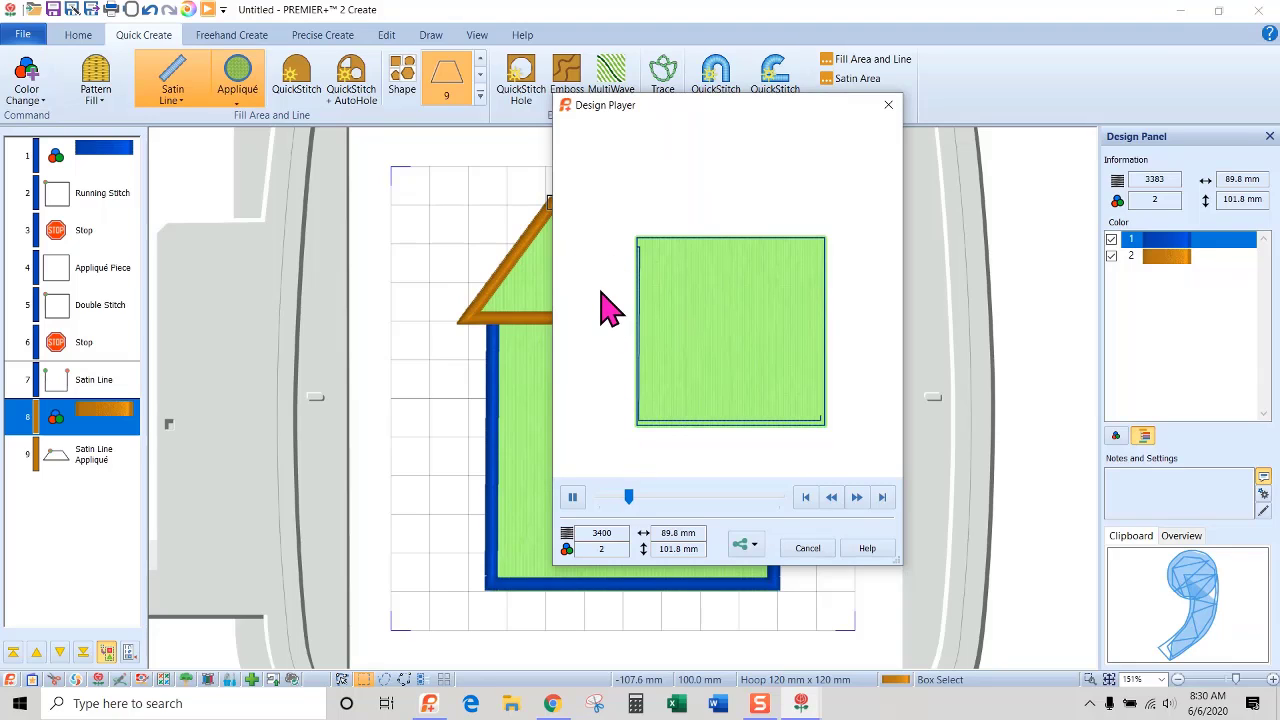
{"action": "left_click", "coordinate": [861, 503]}
{"action": "left_click", "coordinate": [861, 503]}
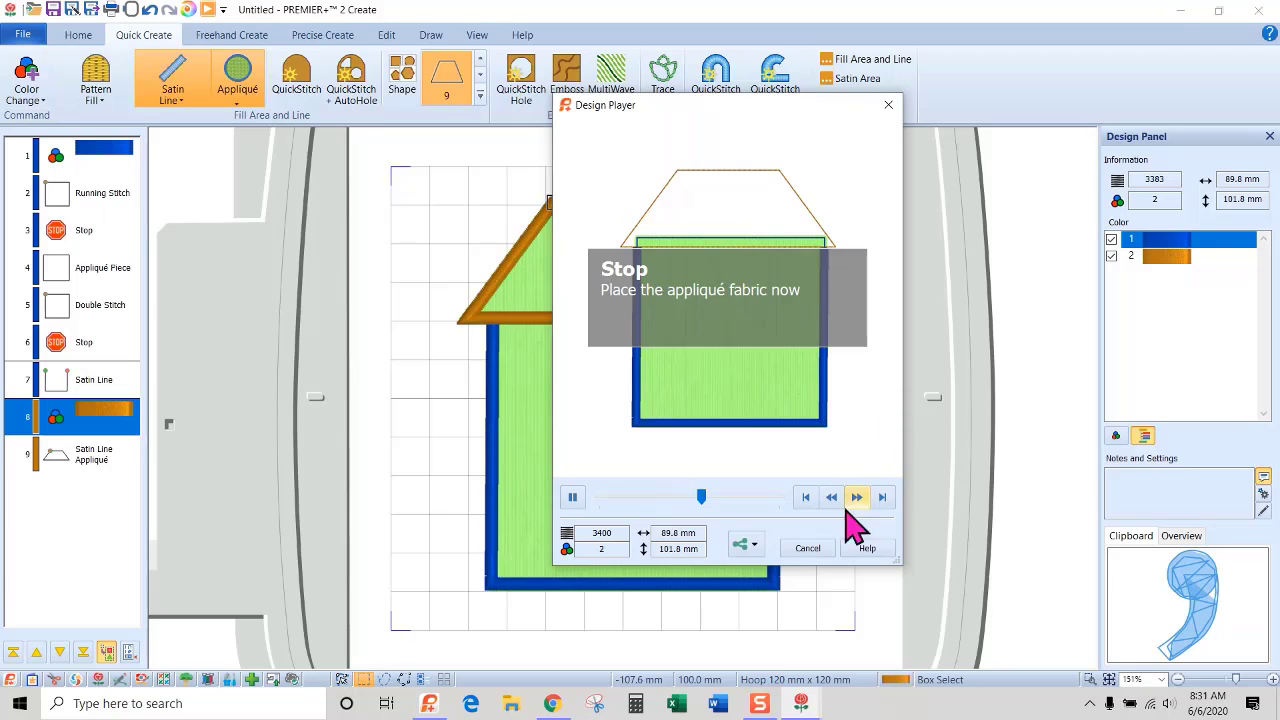
{"action": "left_click", "coordinate": [807, 548]}
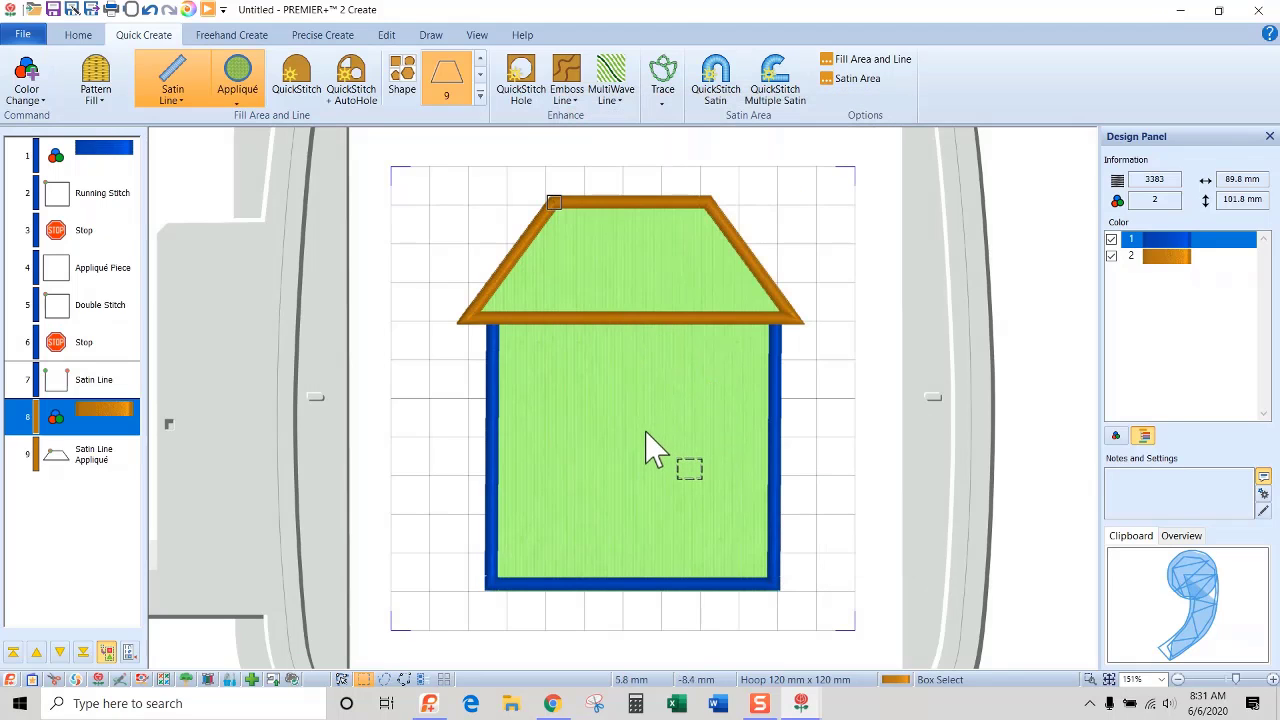